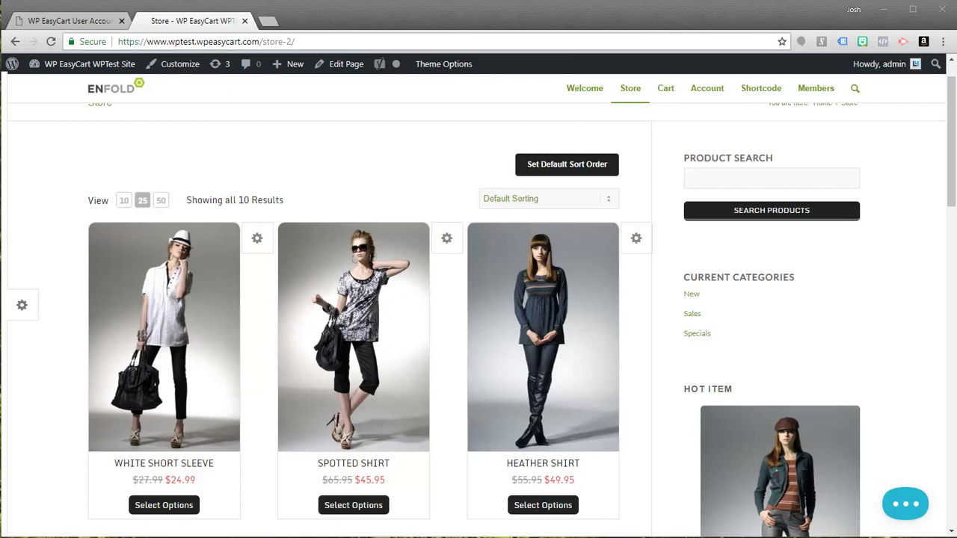
- Review the store's sale prices: Spotted Shirt at $45.95 and White Short Sleeve at $24.99
scroll(447, 240, down, 1)
scroll(446, 240, down, 8)
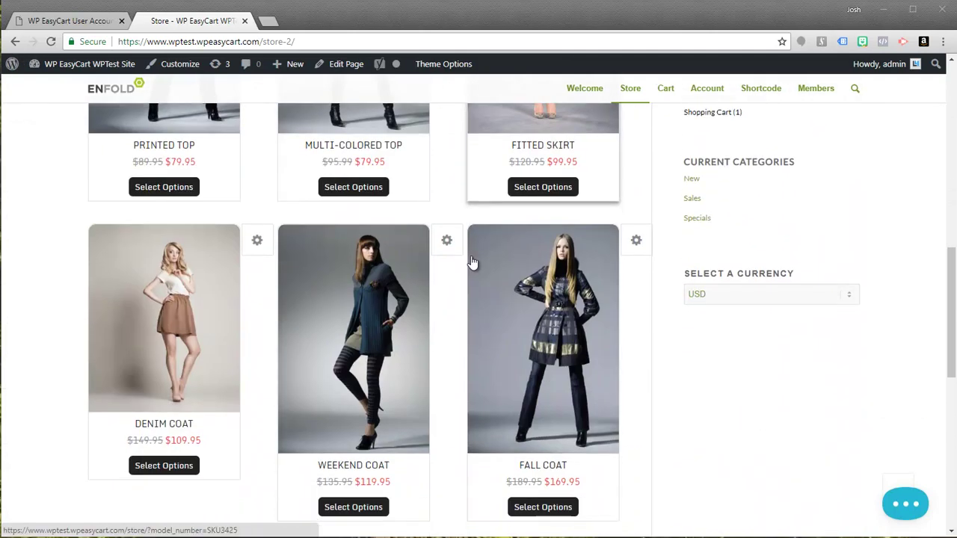
scroll(453, 376, up, 5)
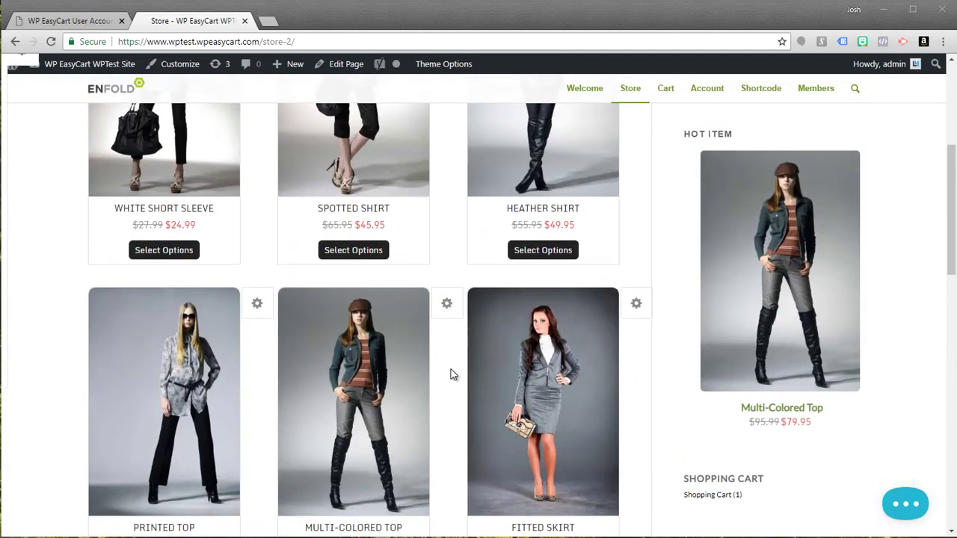
scroll(450, 368, up, 4)
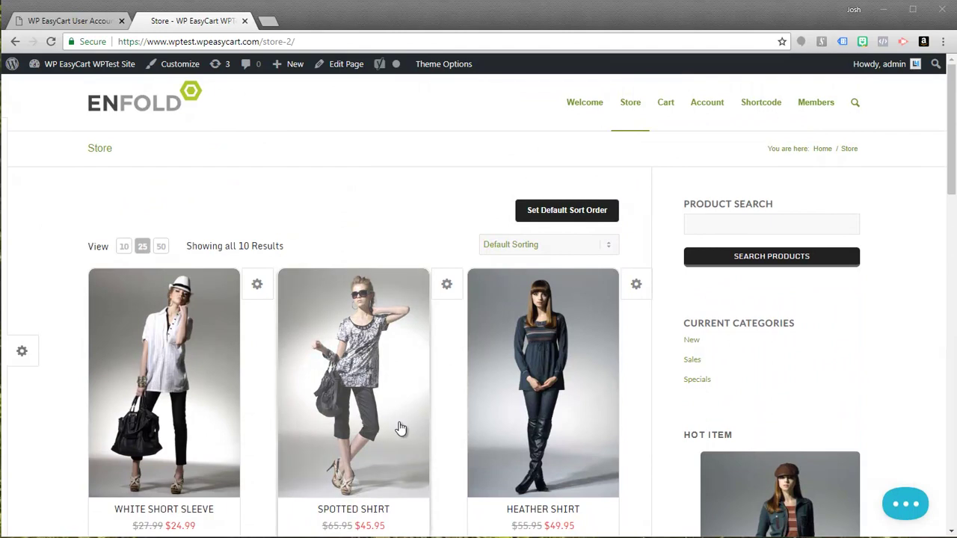
scroll(400, 428, down, 2)
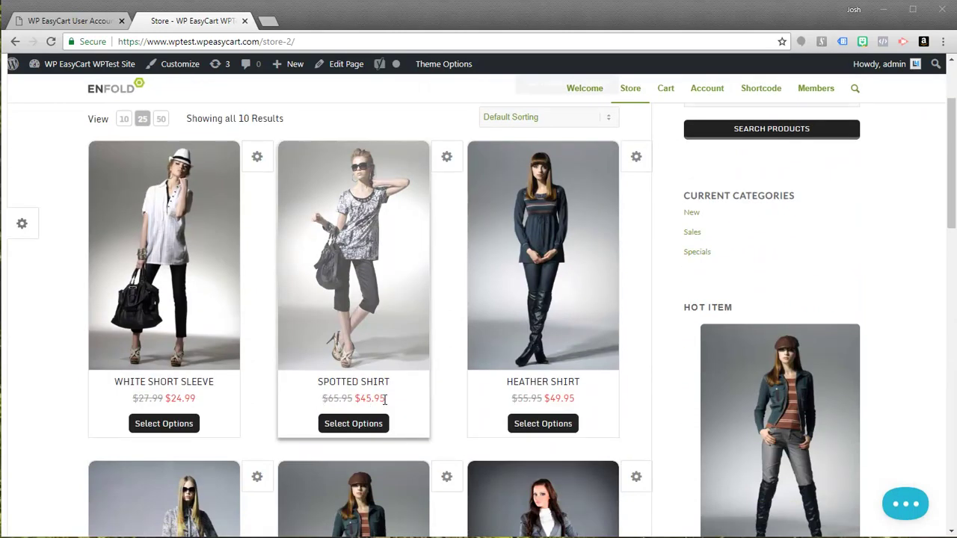
drag(385, 400, 353, 403)
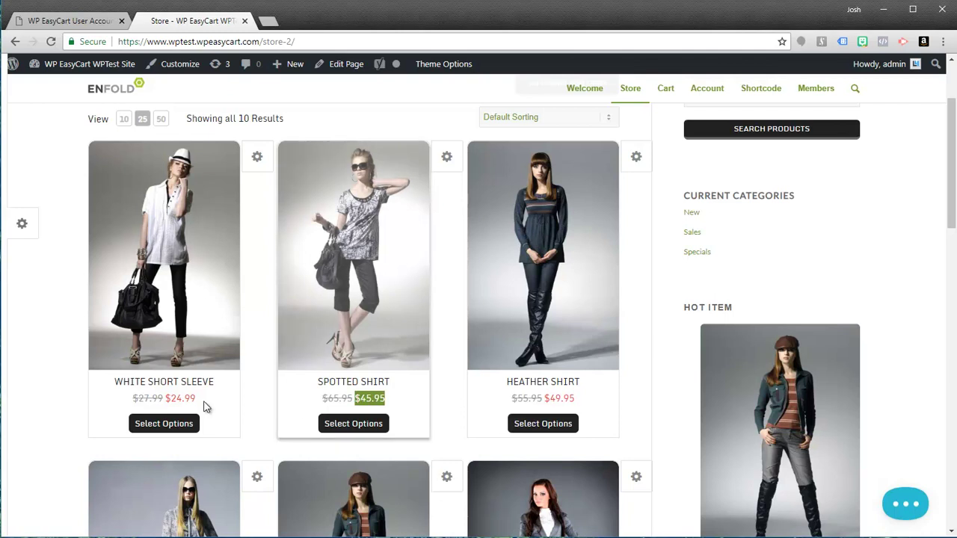
drag(199, 401, 164, 400)
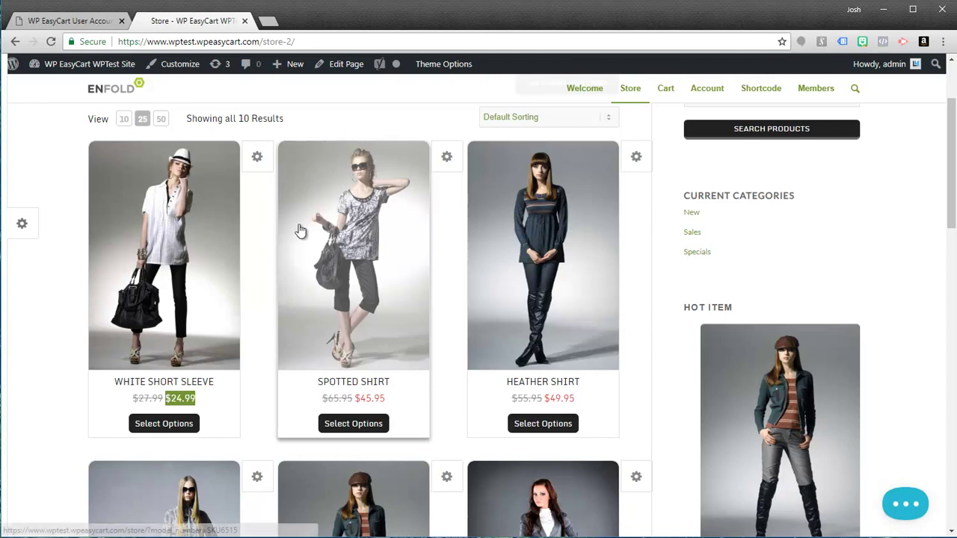
- Go to Products, find Spotted Shirt at $45.95, and open its Edit Product page
click(78, 20)
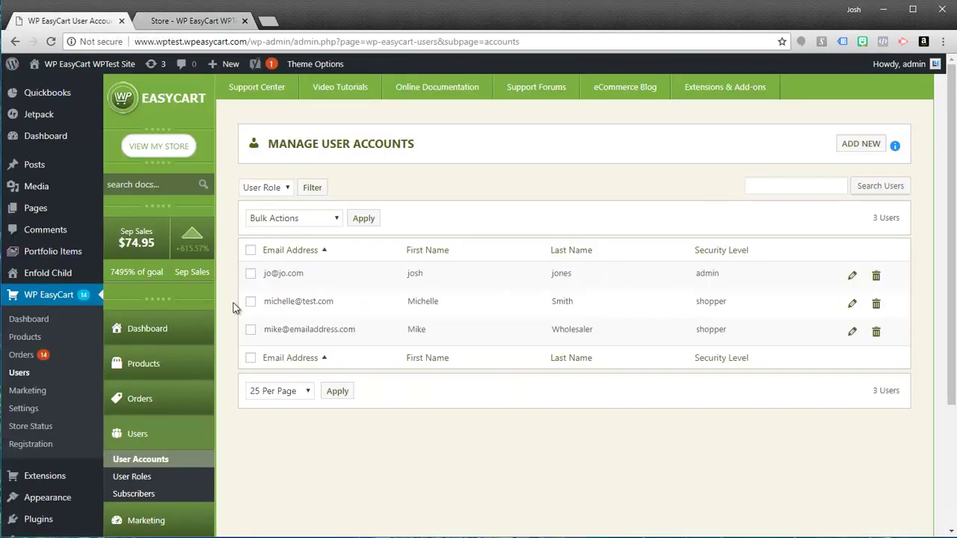
click(145, 368)
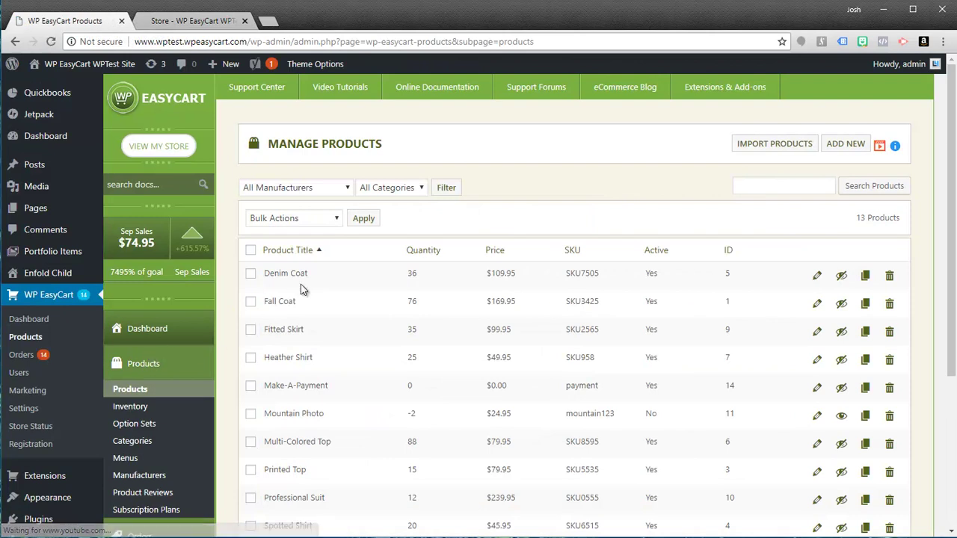
scroll(311, 359, down, 3)
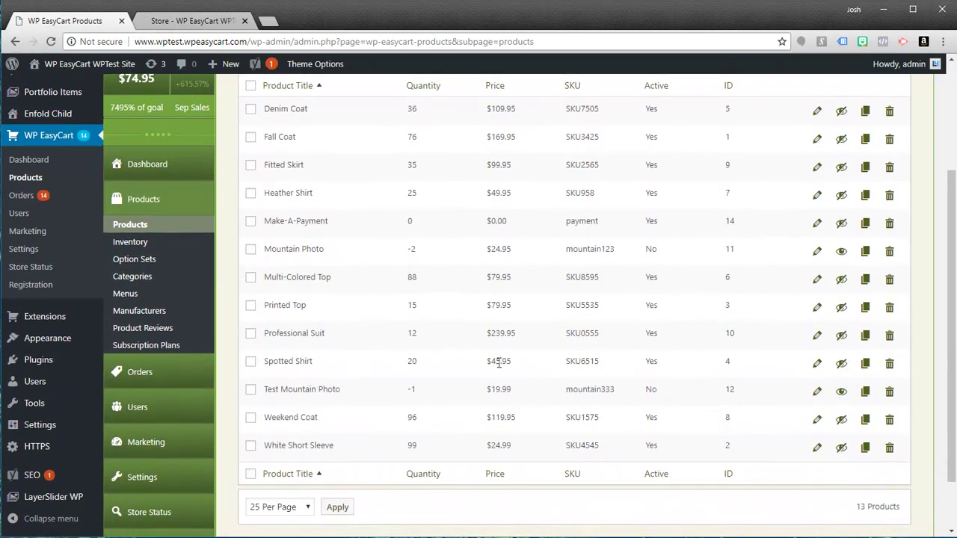
drag(487, 362, 528, 366)
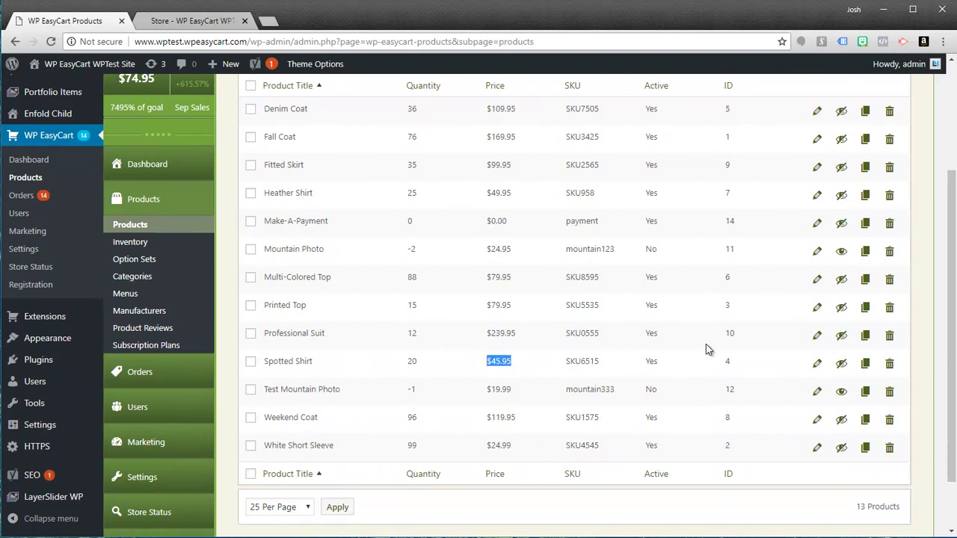
click(817, 364)
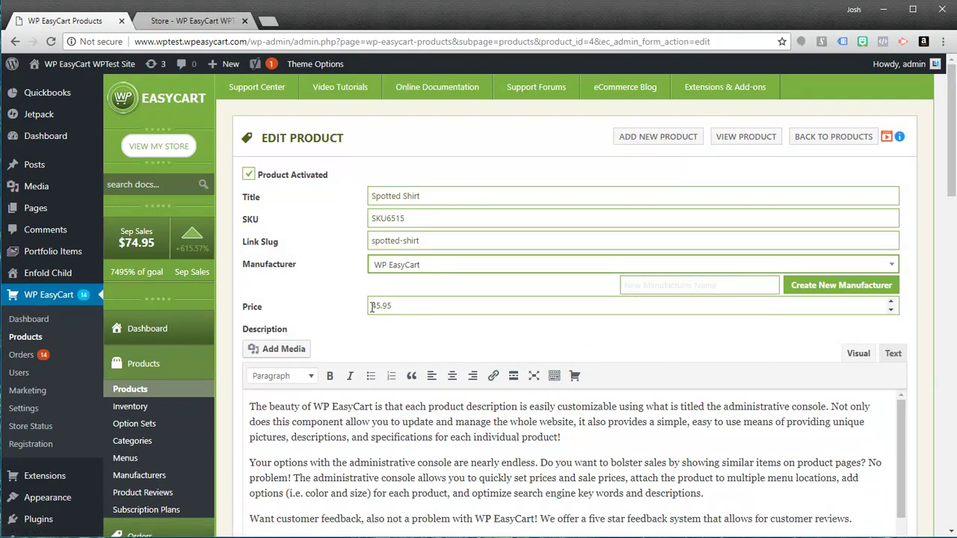
scroll(451, 325, down, 4)
scroll(507, 404, down, 3)
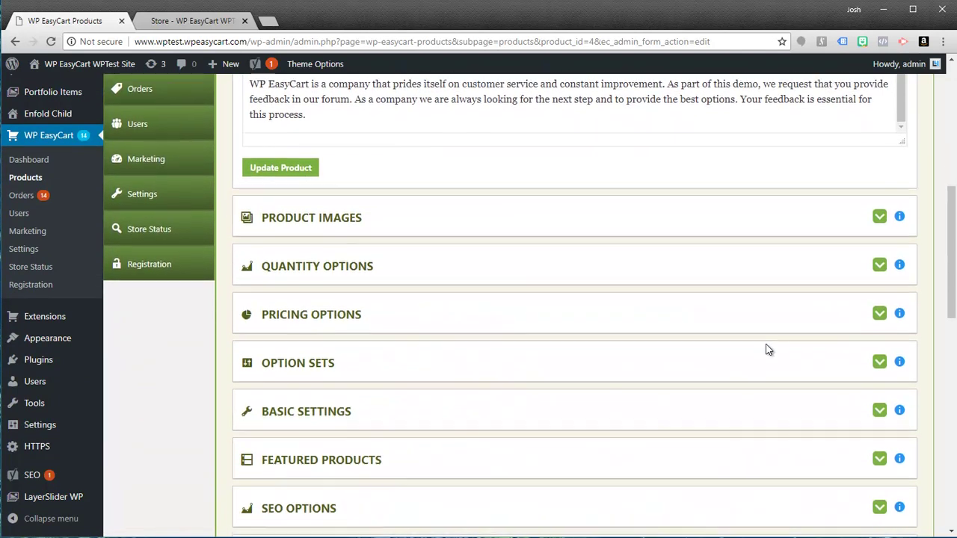
- Expand Spotted Shirt's Pricing Options and inspect the empty B2B Pricing role list
click(880, 309)
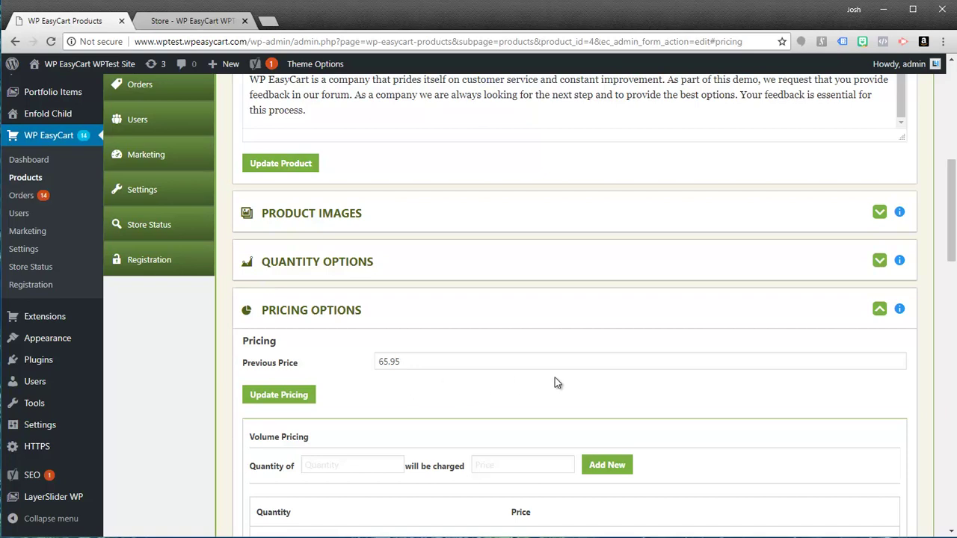
scroll(555, 383, down, 3)
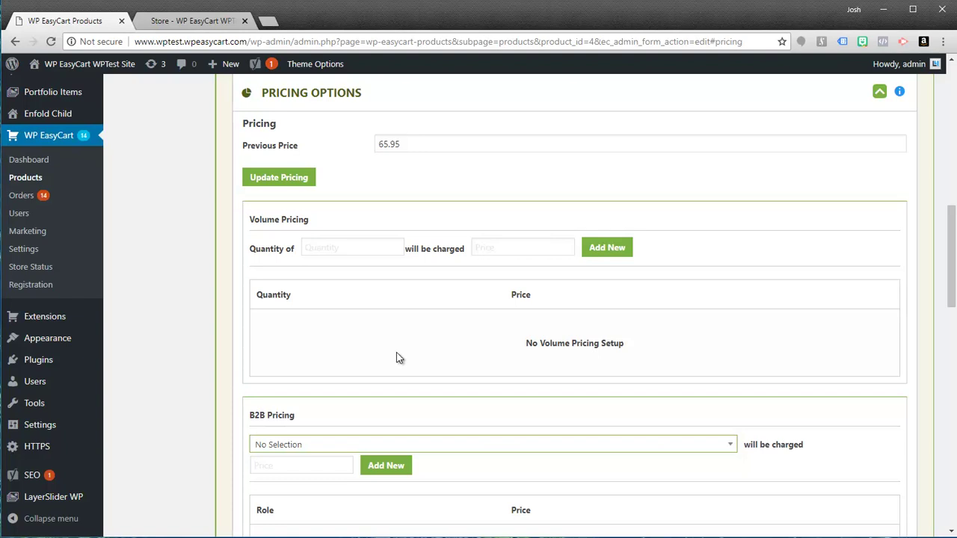
scroll(396, 355, down, 2)
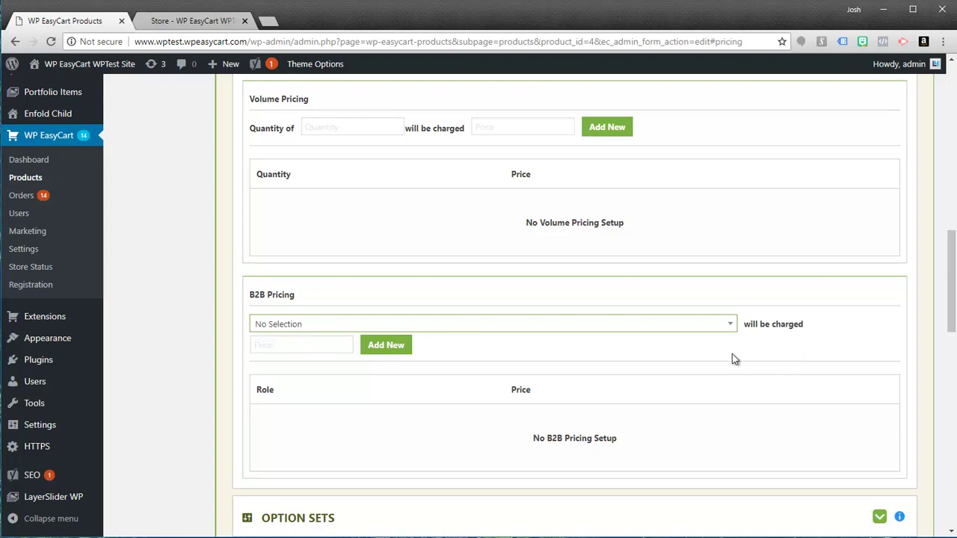
click(728, 327)
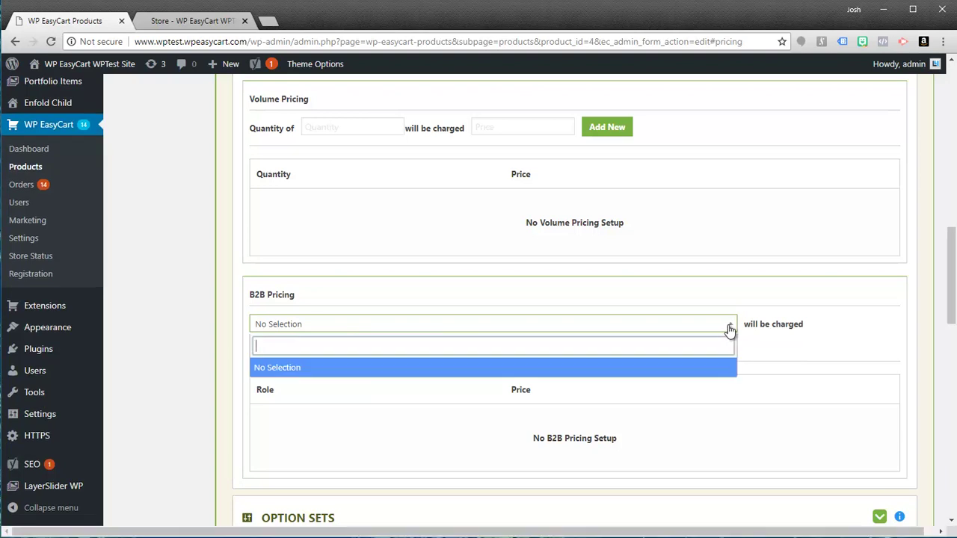
click(728, 329)
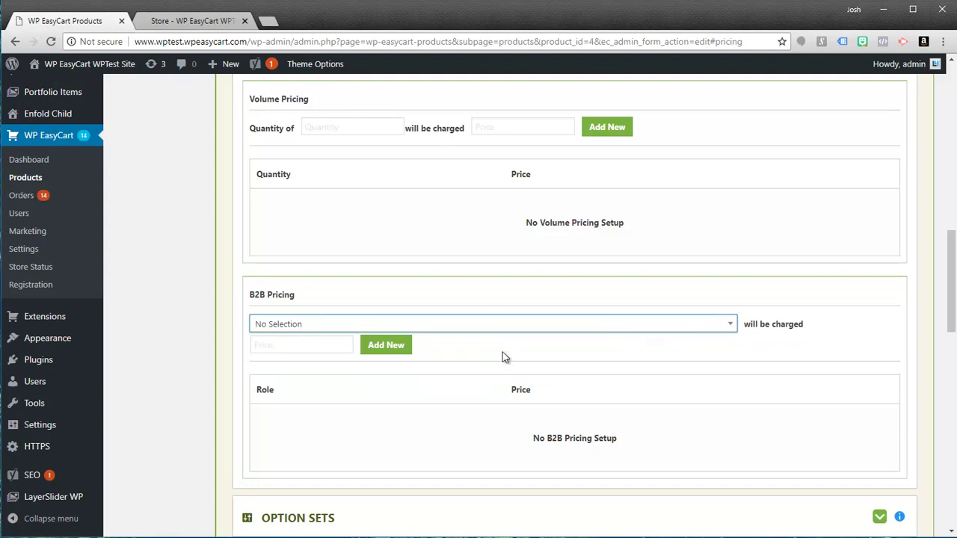
scroll(528, 357, up, 4)
- Review the store's user accounts list and their shopper security level
scroll(497, 336, up, 5)
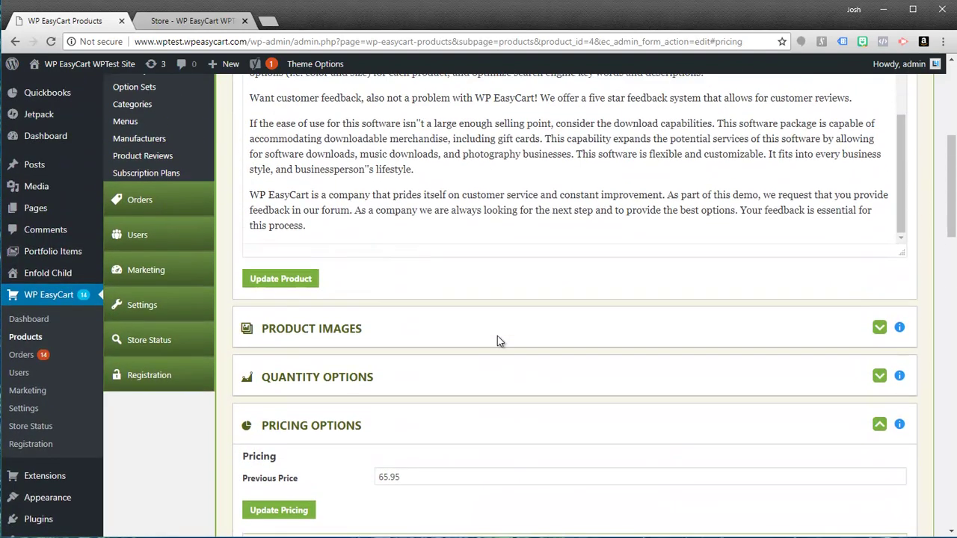
scroll(495, 338, up, 2)
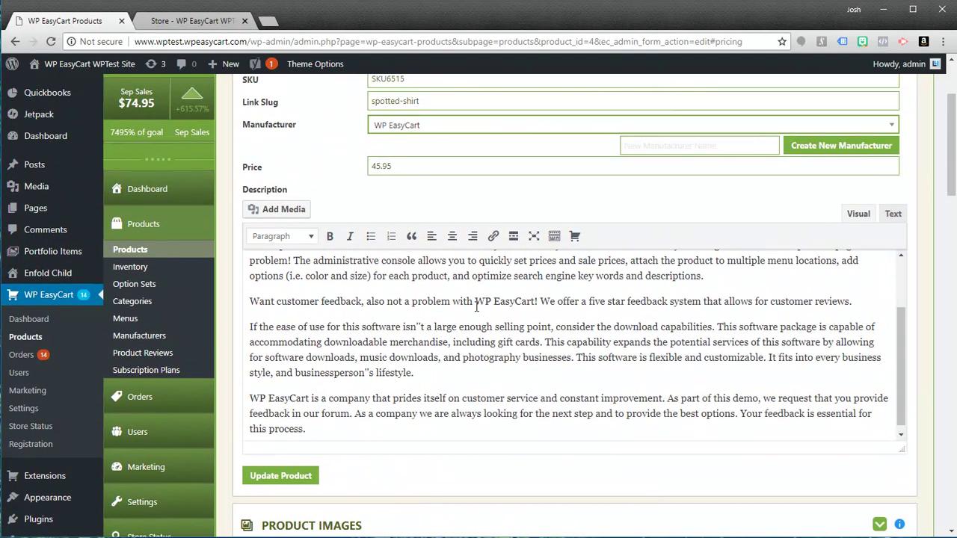
click(138, 432)
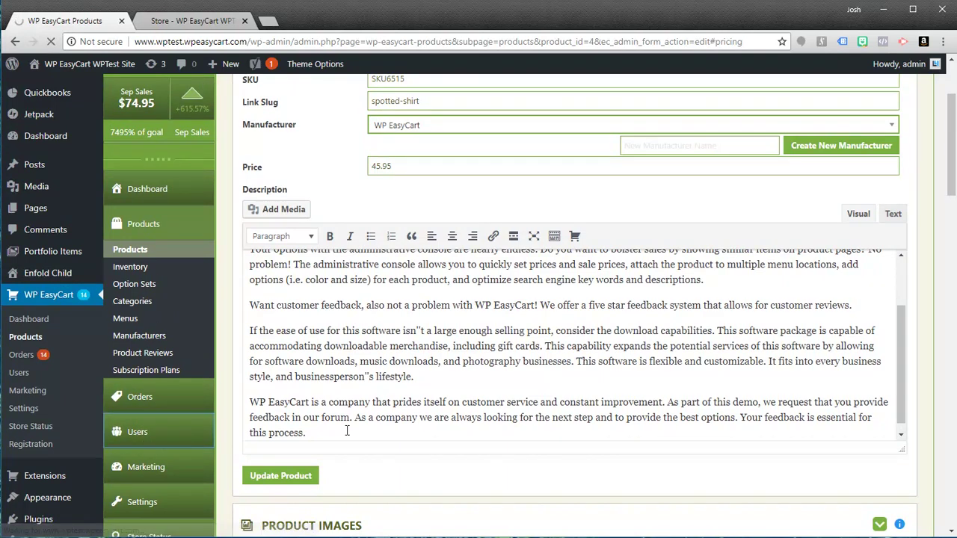
scroll(287, 299, down, 3)
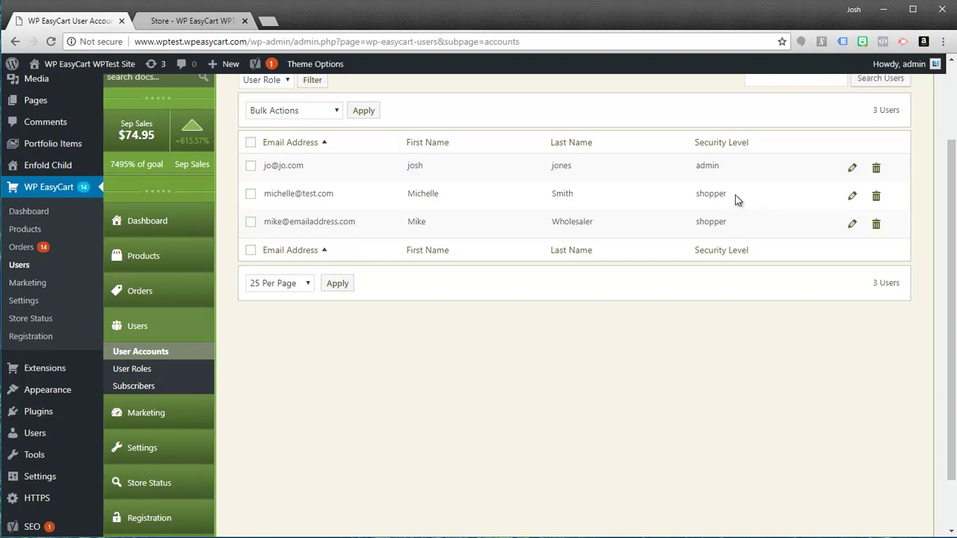
drag(737, 196, 695, 196)
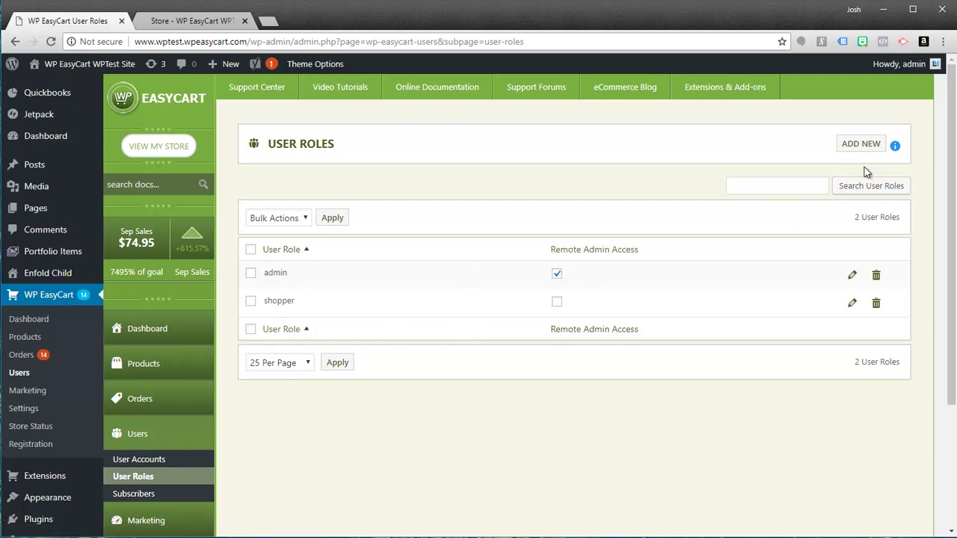
- Create and save a new user role called 'wholesale', then return to User Accounts
click(860, 143)
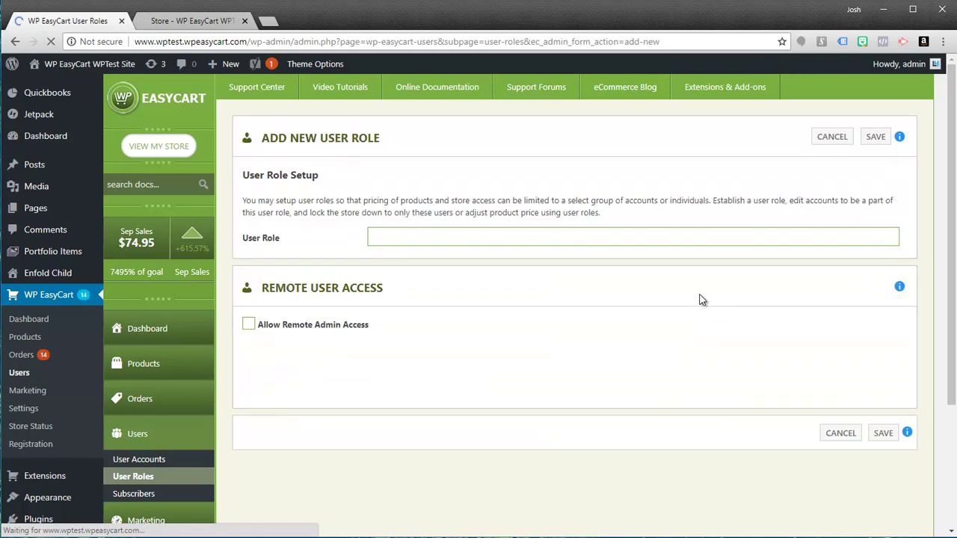
click(444, 240)
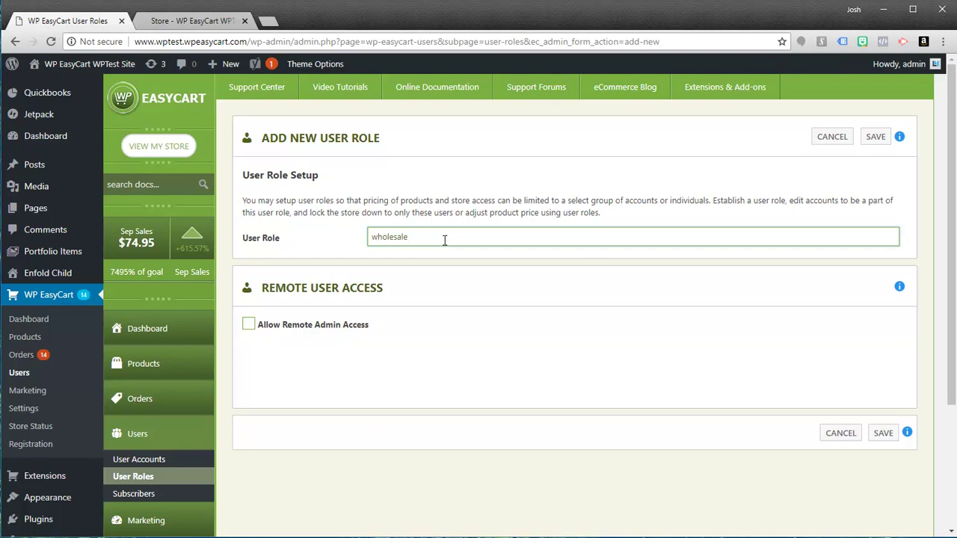
click(887, 440)
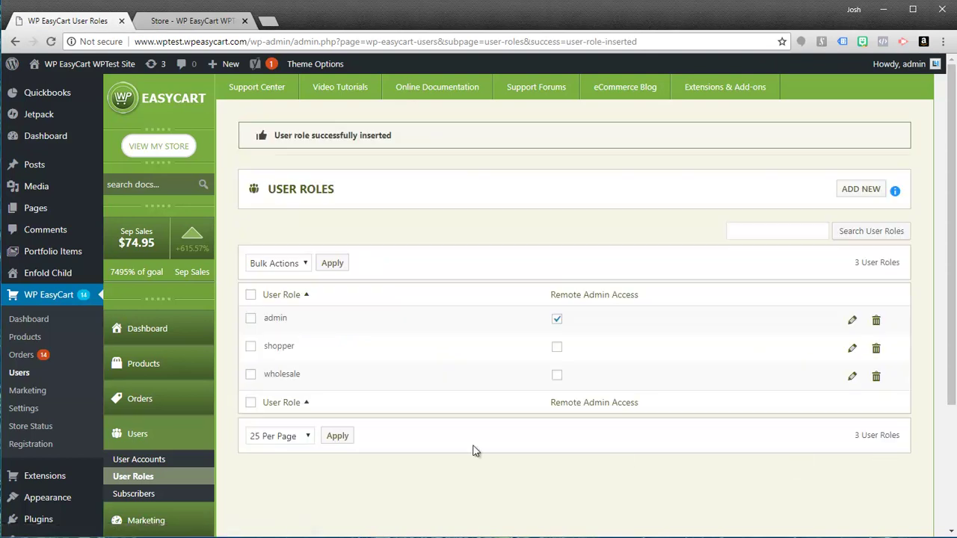
click(147, 464)
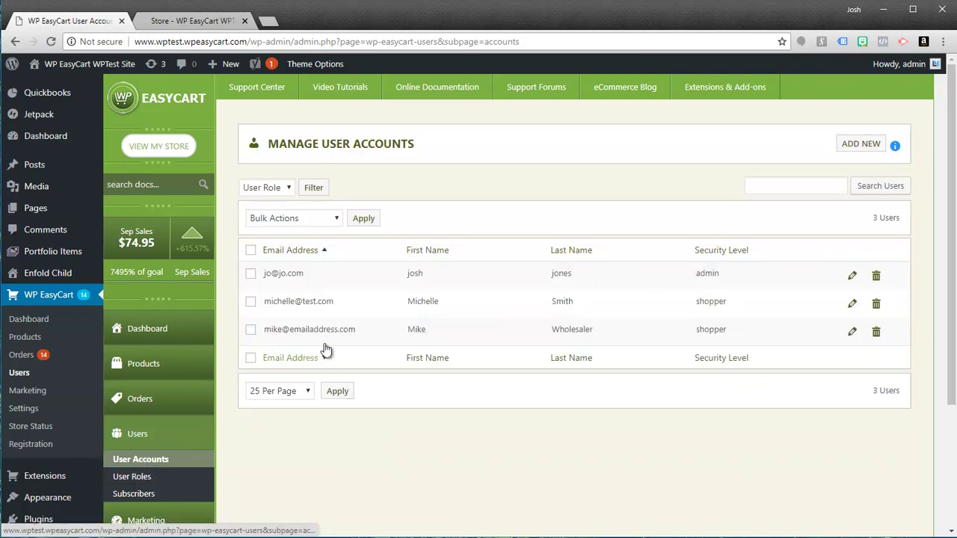
- Set the third account's User Access Level to wholesale and save the account
click(853, 334)
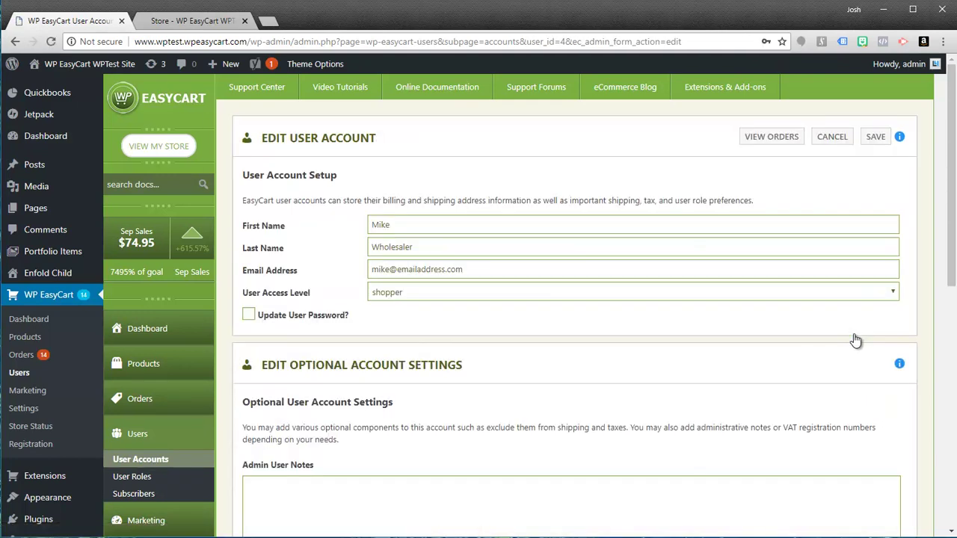
scroll(698, 329, down, 5)
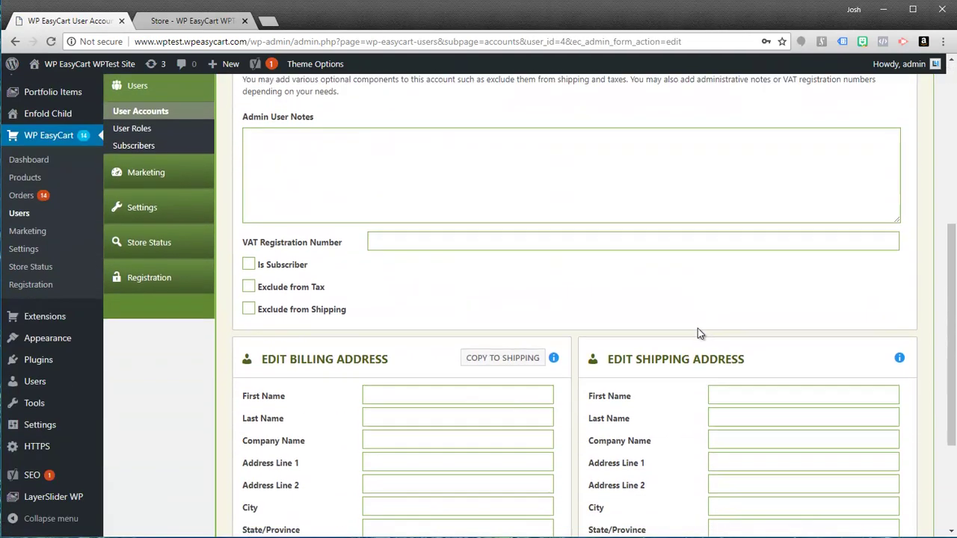
scroll(699, 332, up, 4)
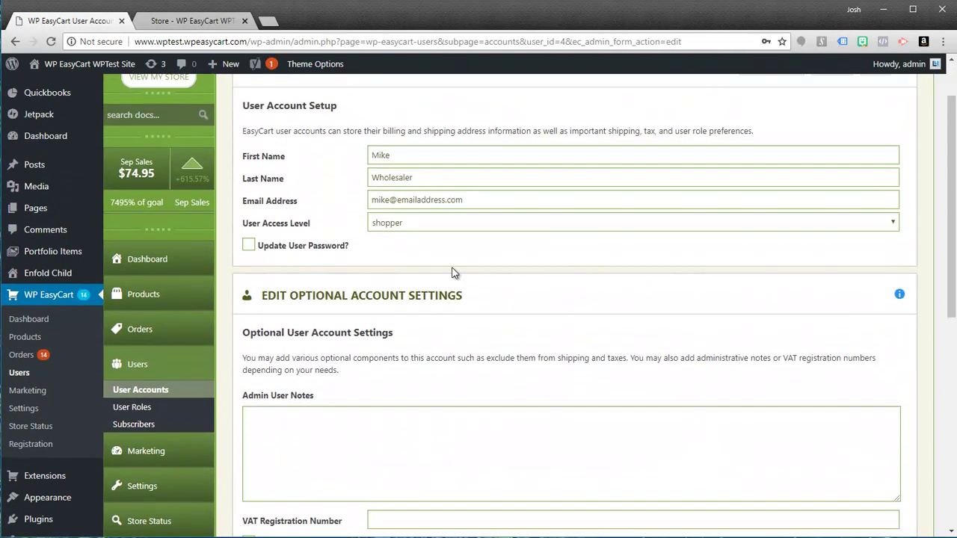
click(385, 232)
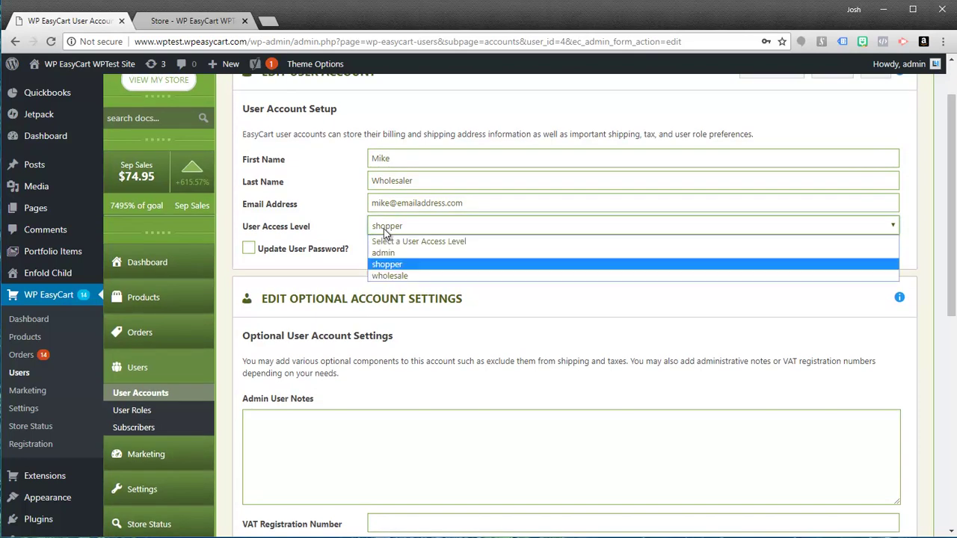
click(386, 276)
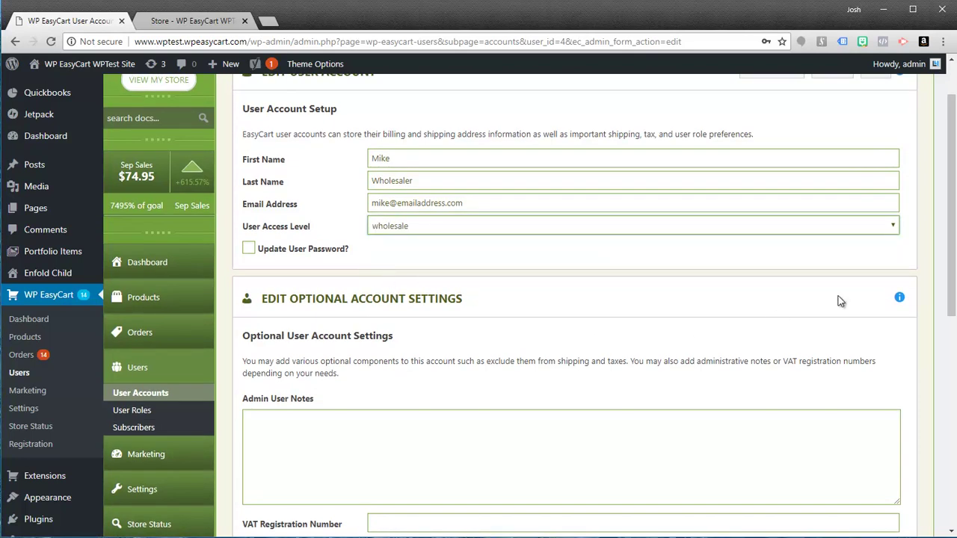
scroll(840, 301, up, 1)
click(875, 138)
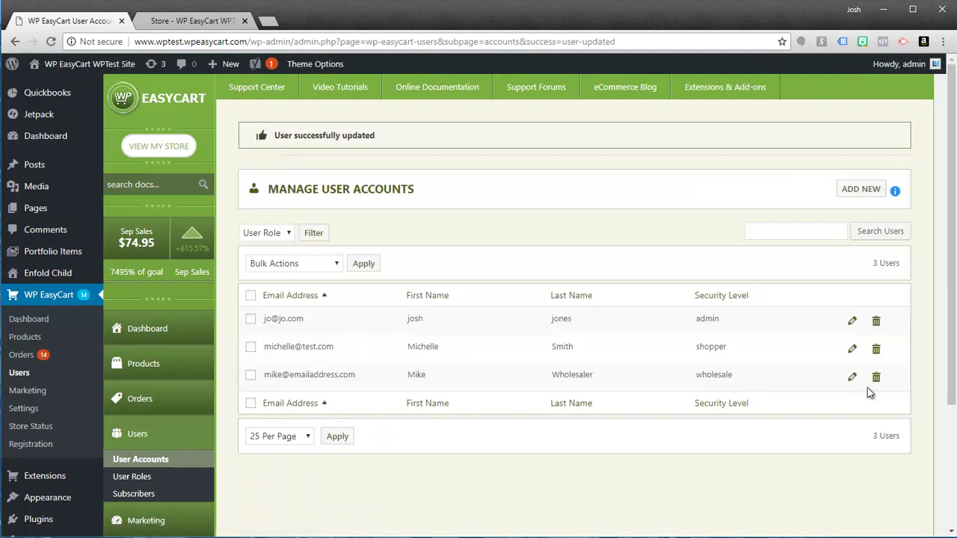
- Add the admin note 'This is a wholesale account.' to the wholesale user and save
click(851, 377)
scroll(645, 287, down, 4)
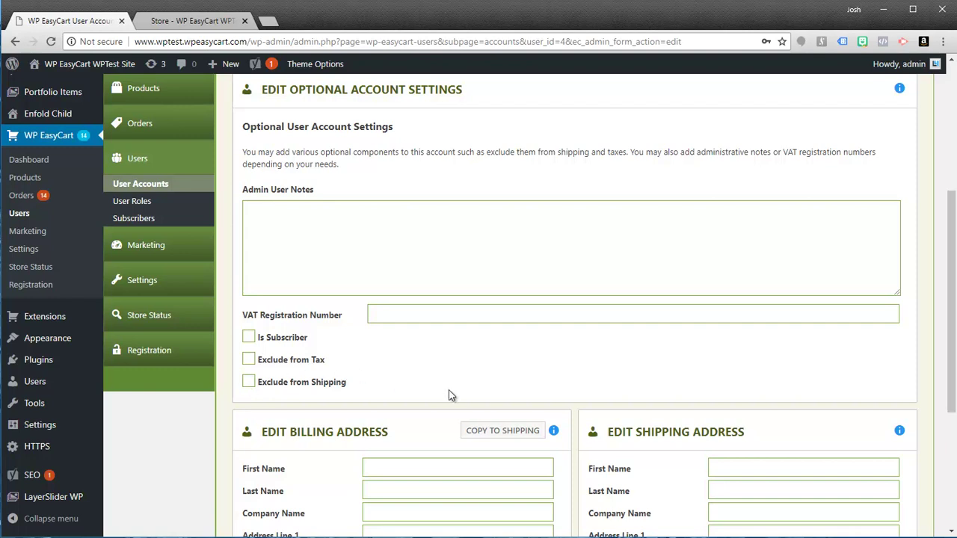
scroll(454, 448, up, 3)
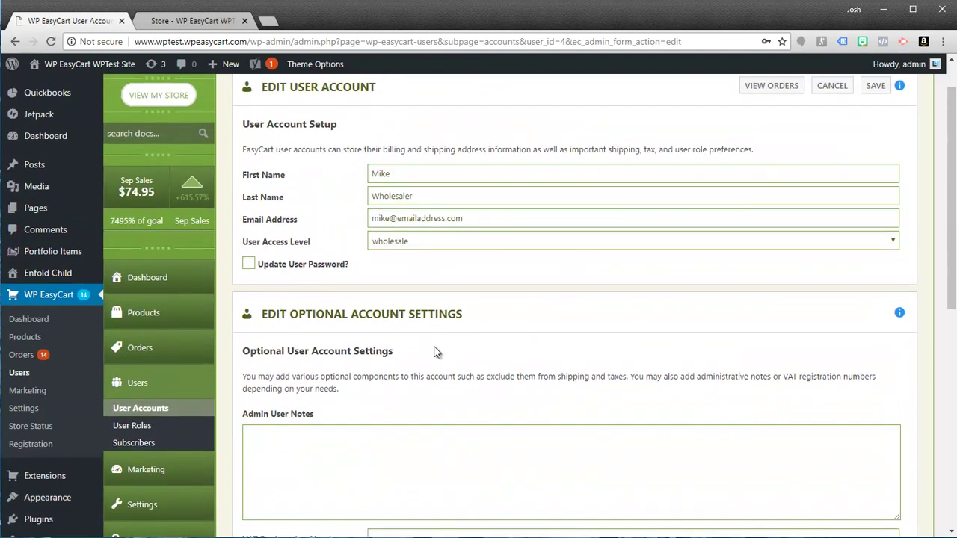
click(318, 441)
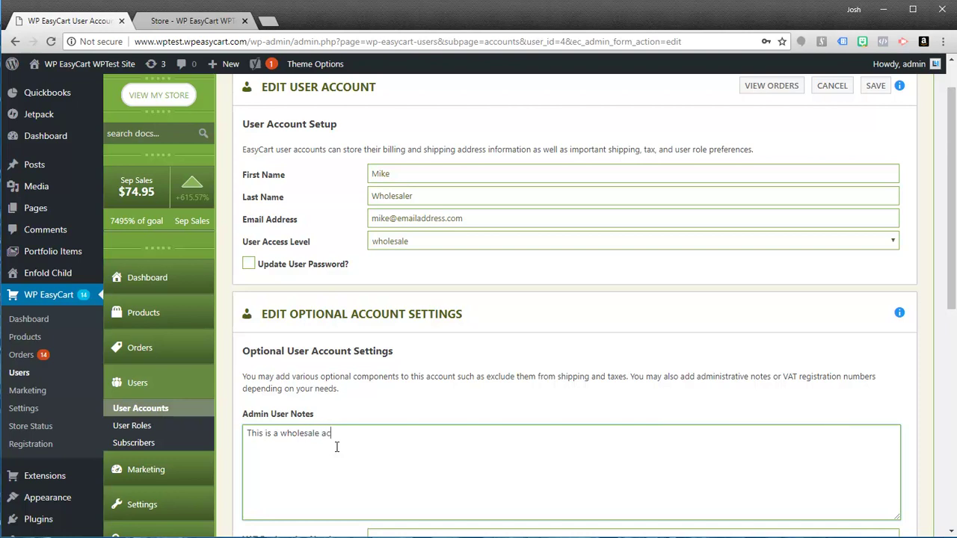
scroll(580, 386, up, 1)
click(872, 139)
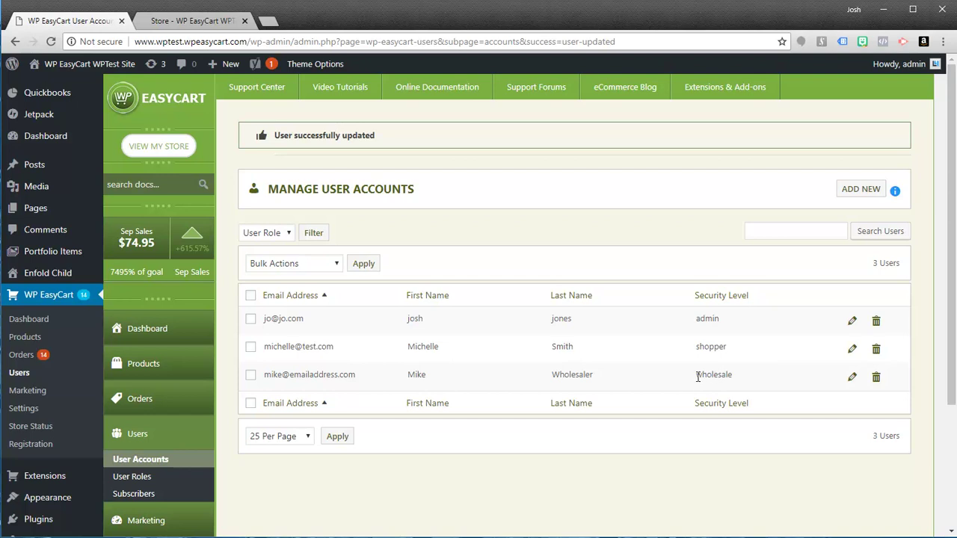
- Sign out of the current customer account on the storefront's Account page
click(191, 21)
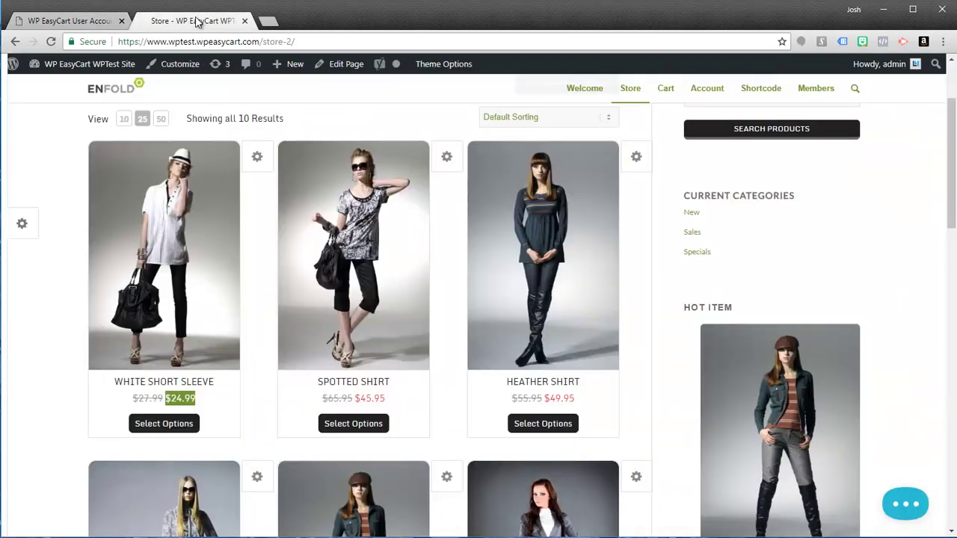
scroll(468, 367, up, 2)
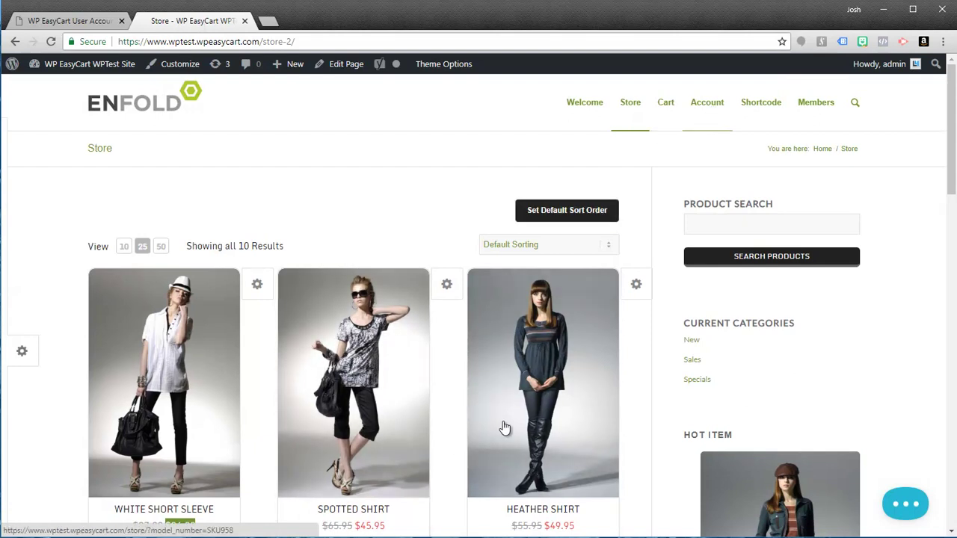
scroll(376, 441, down, 1)
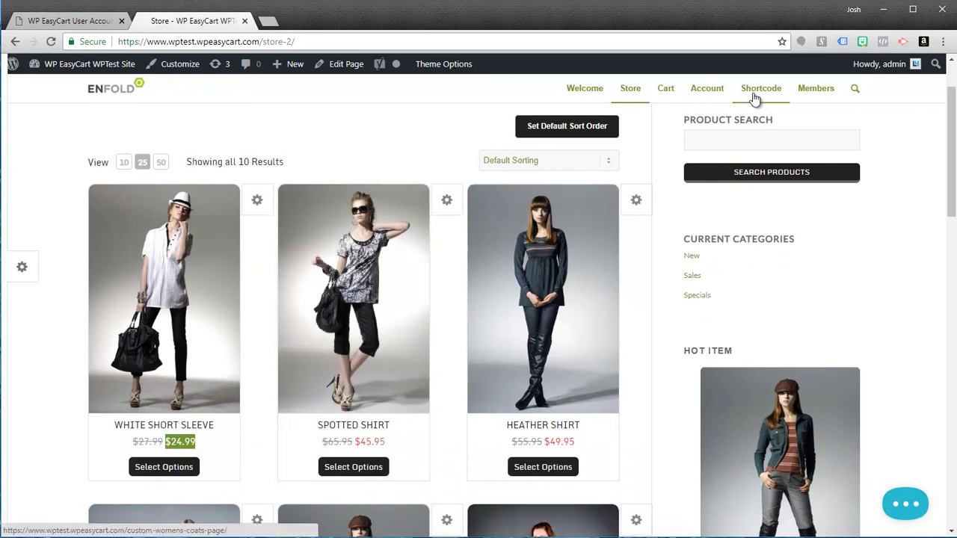
click(711, 96)
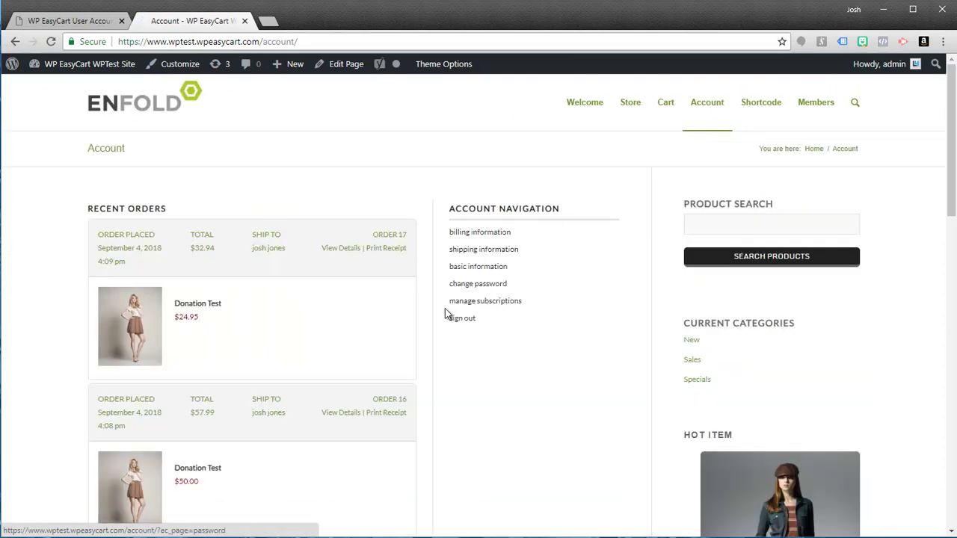
click(461, 324)
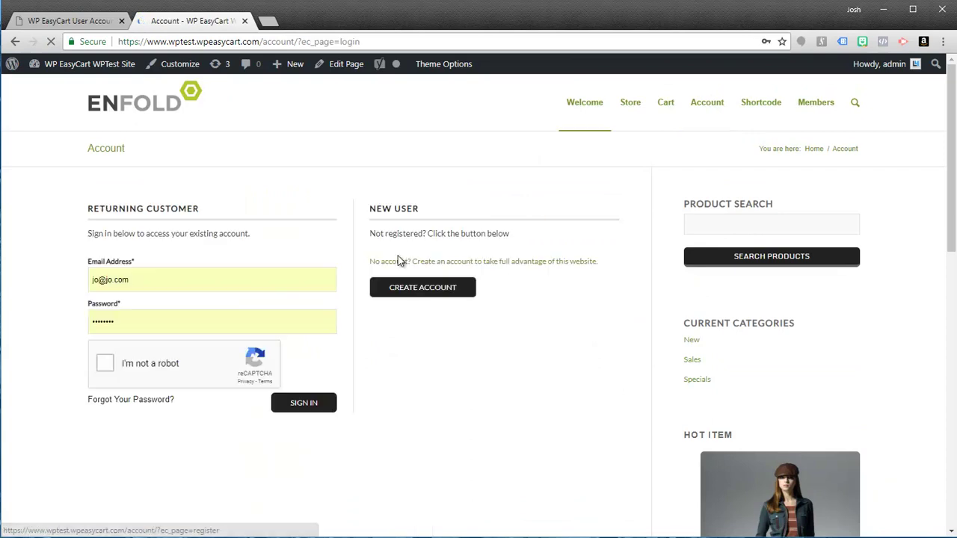
- Sign in to the store as the wholesale user, using their e-mail copied from the admin and the account password
click(94, 23)
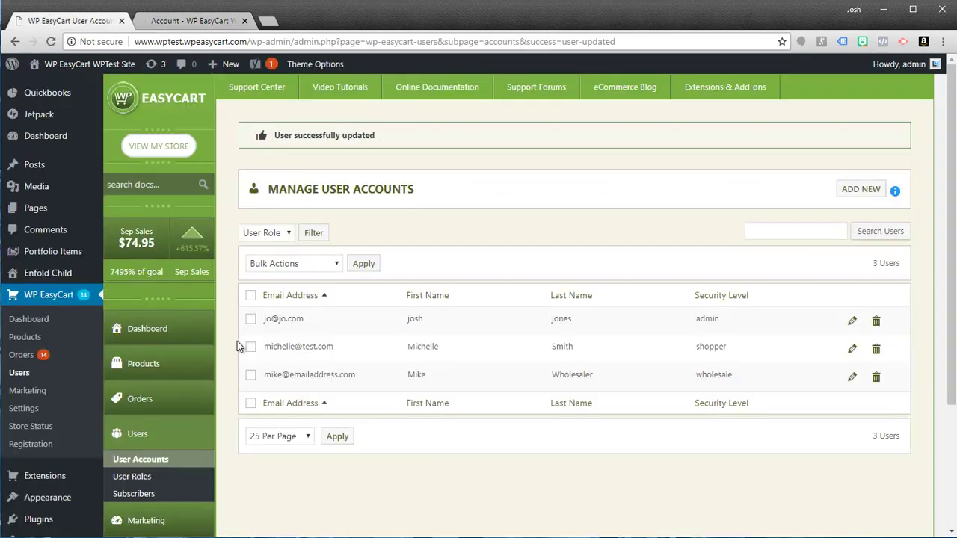
drag(263, 377, 366, 383)
key(ctrl+c)
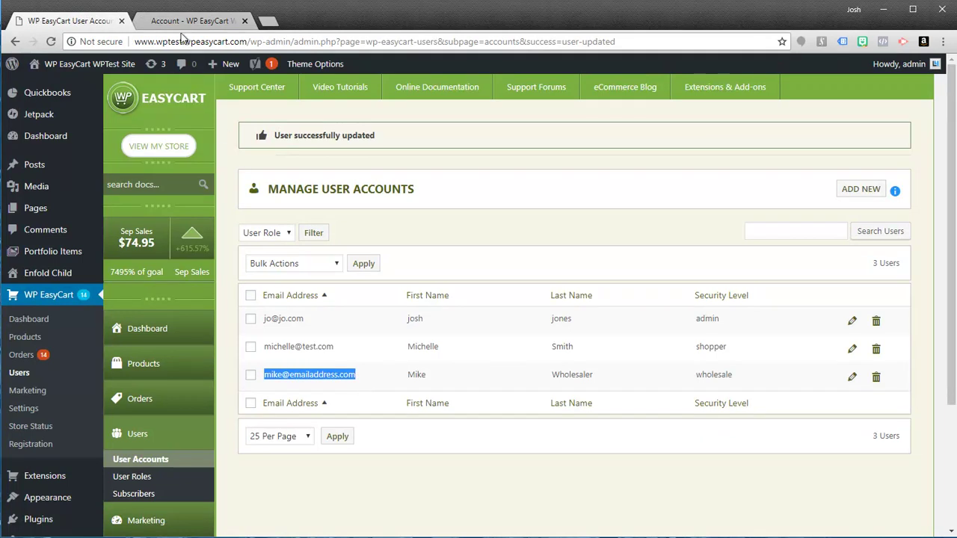
click(179, 28)
triple_click(159, 281)
key(ctrl+v)
click(97, 320)
text(password)
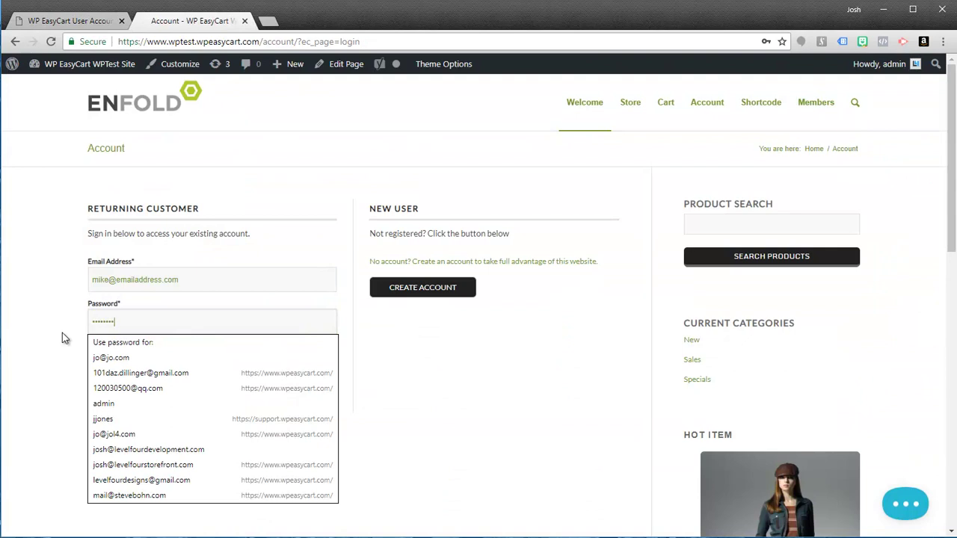
click(105, 364)
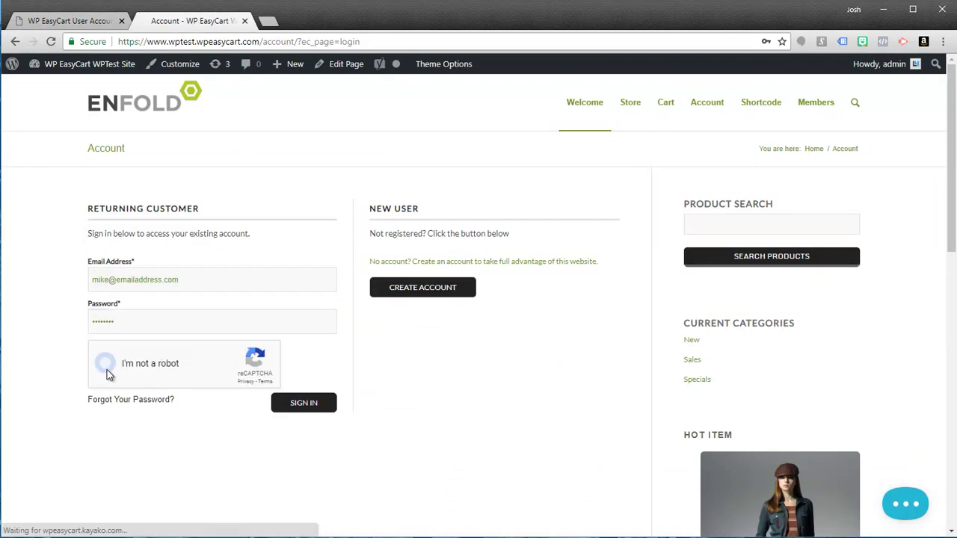
click(305, 410)
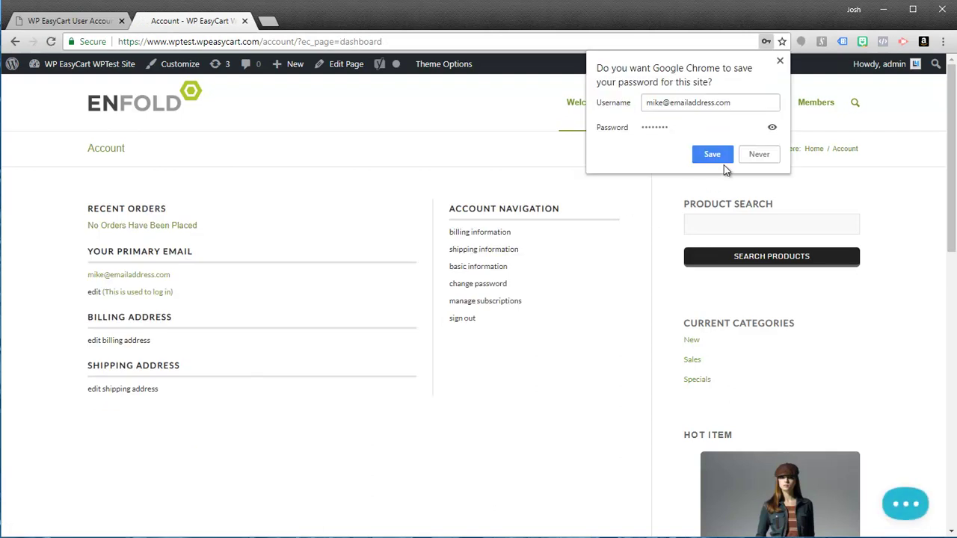
click(711, 155)
- Browse the store product listing as the signed-in wholesale customer
click(635, 104)
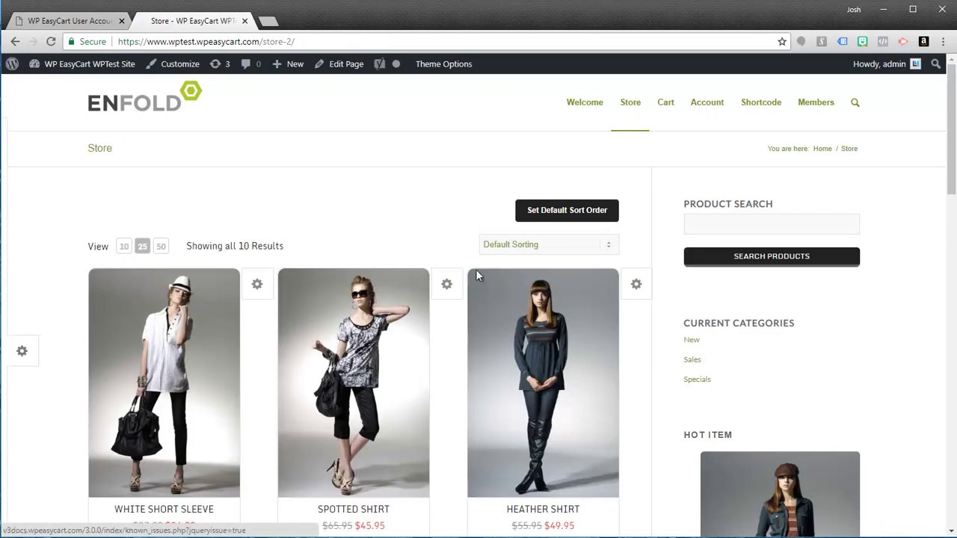
scroll(472, 290, down, 3)
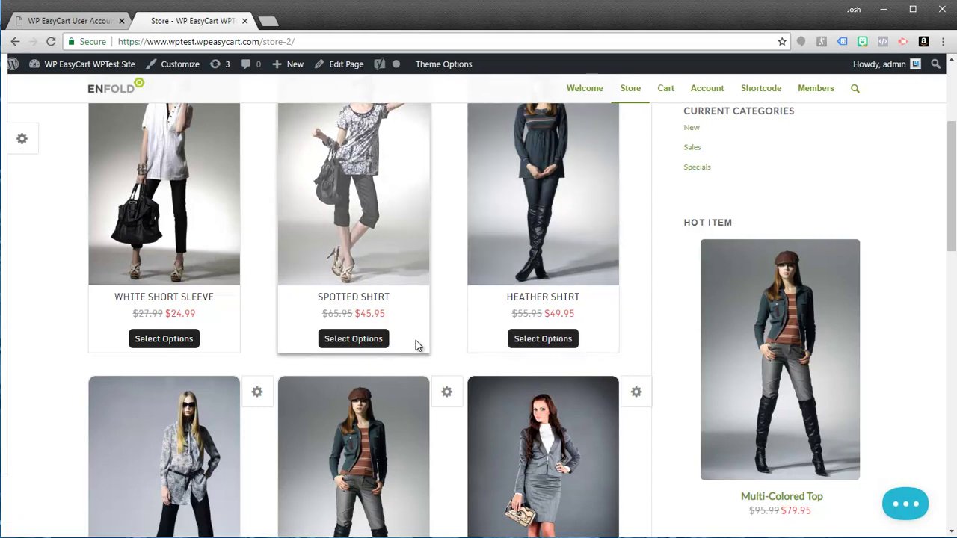
scroll(422, 336, up, 1)
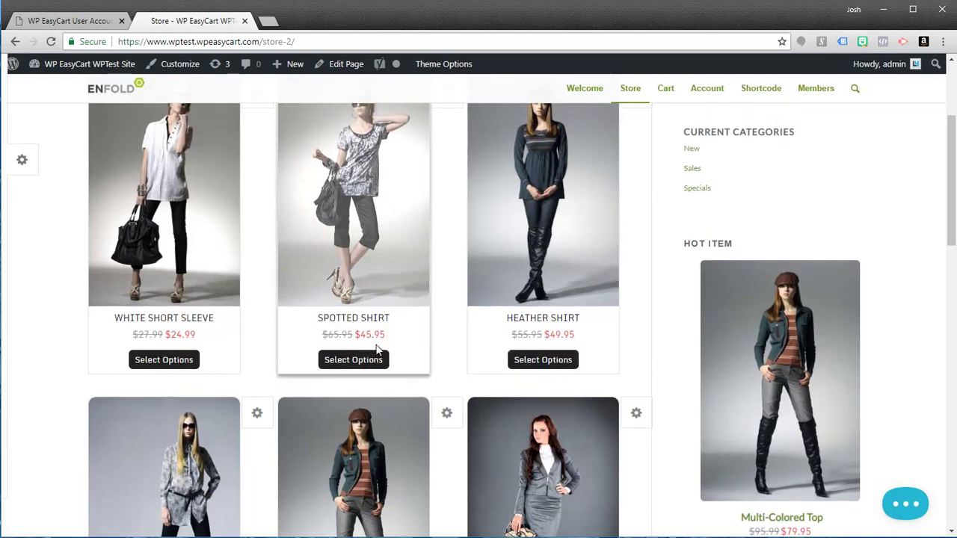
scroll(396, 322, up, 3)
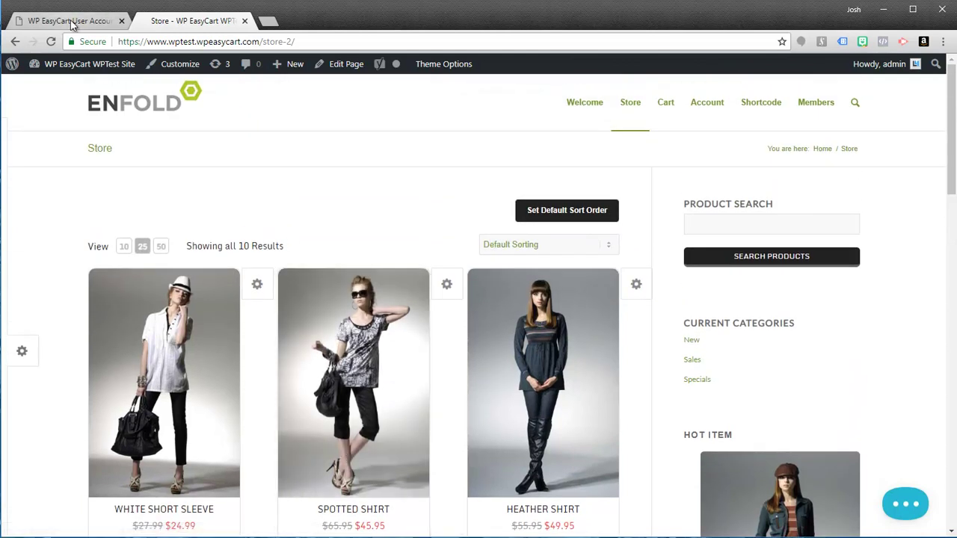
click(71, 21)
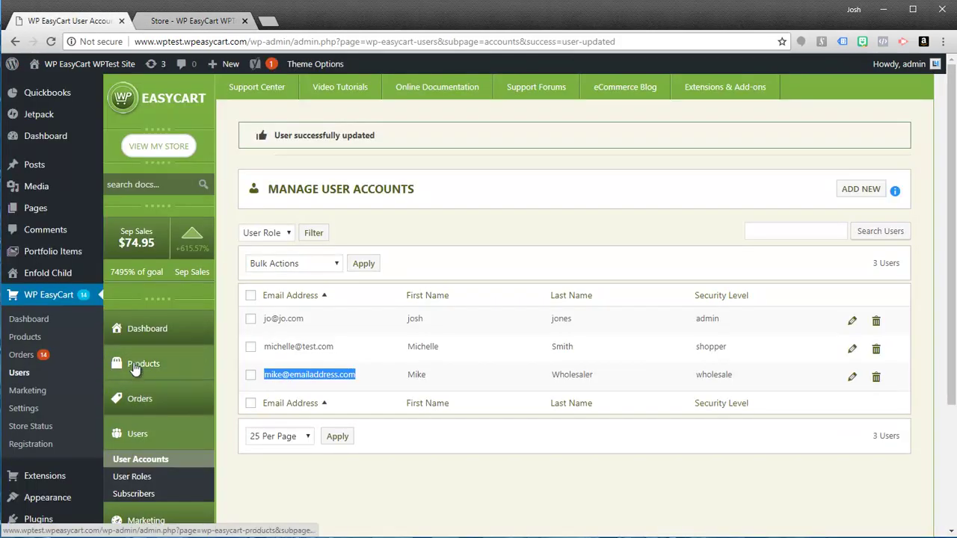
- Open Spotted Shirt from Products and expand its Pricing Options
click(134, 370)
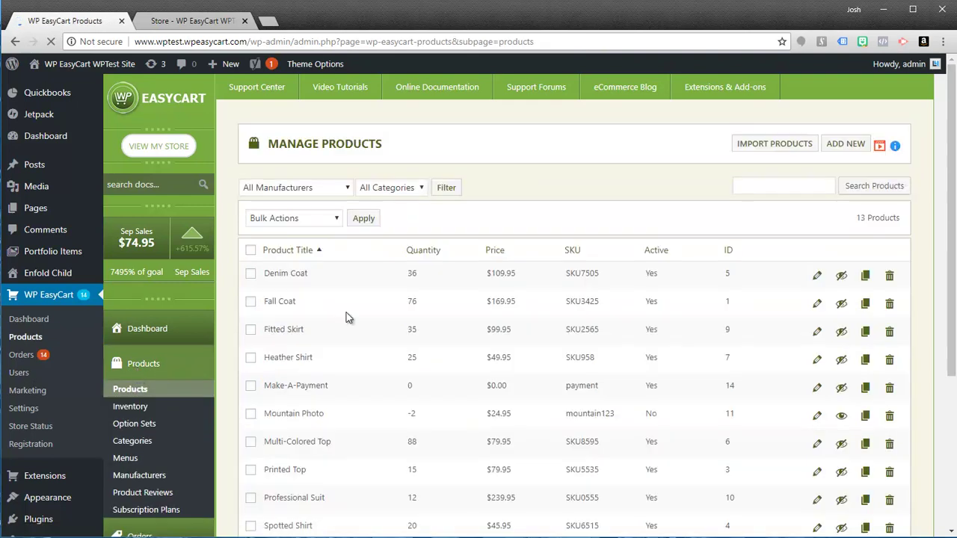
scroll(398, 418, down, 3)
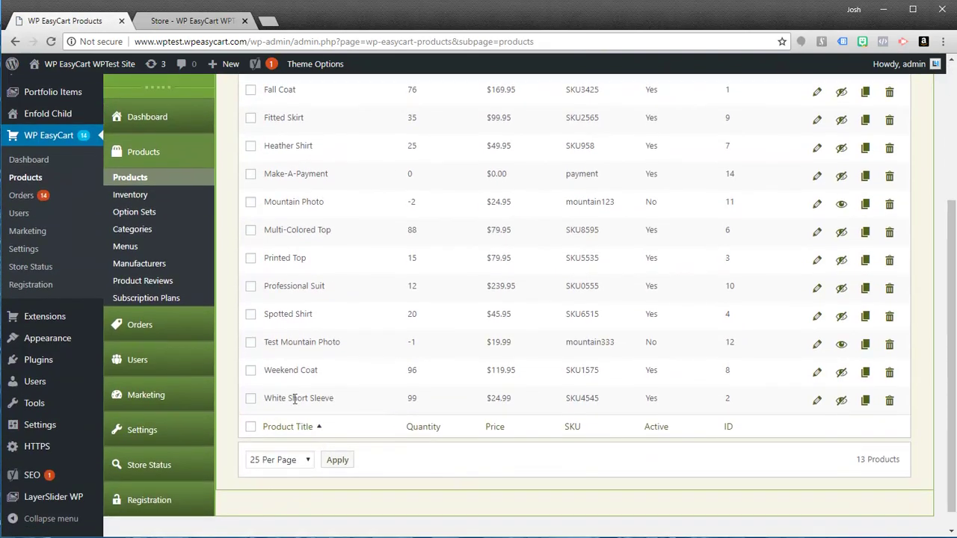
click(816, 315)
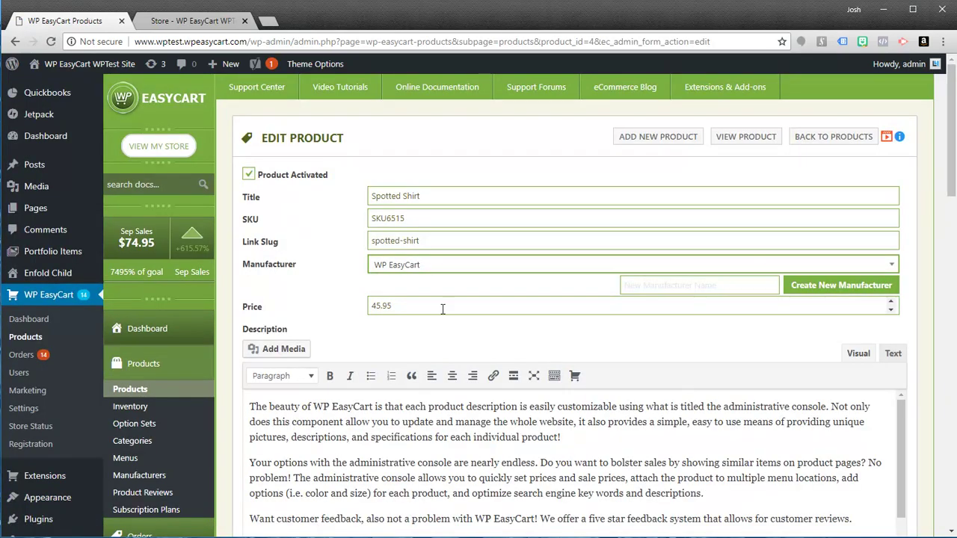
scroll(443, 310, down, 10)
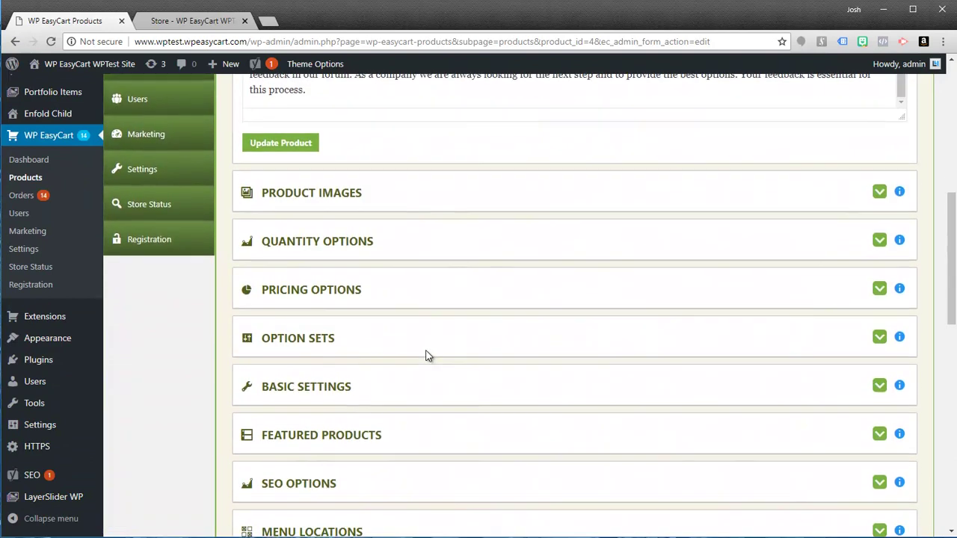
click(880, 271)
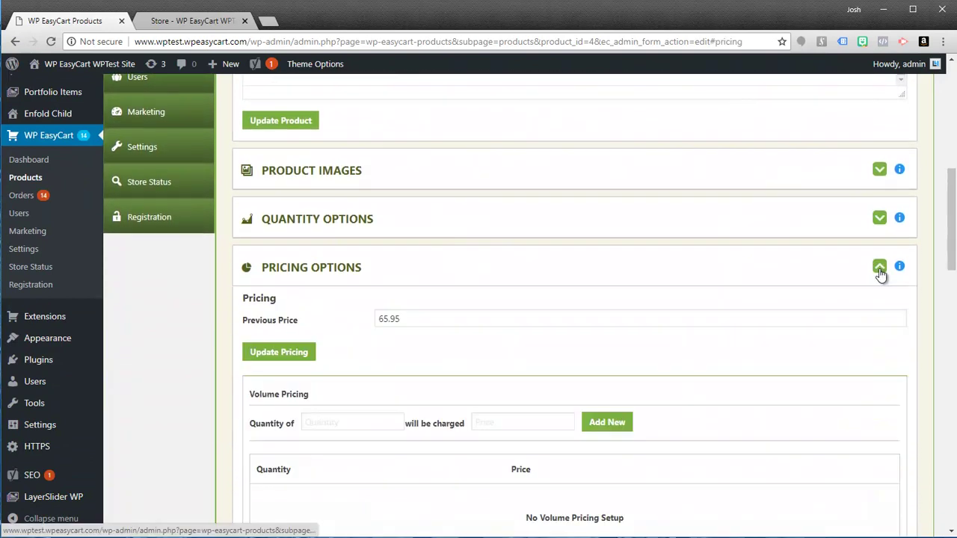
scroll(489, 410, down, 4)
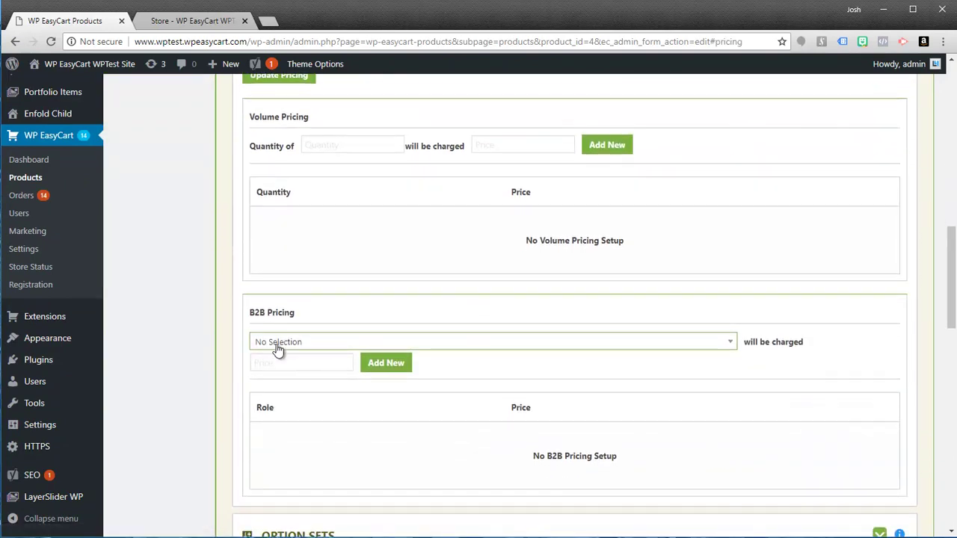
- Add a B2B price of 35.99 for the wholesale role
click(277, 346)
click(273, 406)
click(293, 363)
text(35)
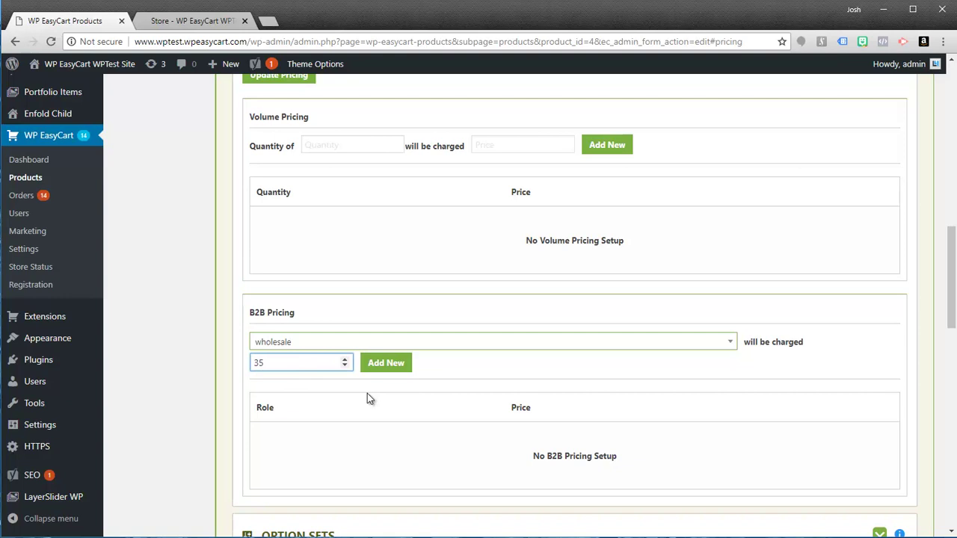
text(.99)
click(385, 363)
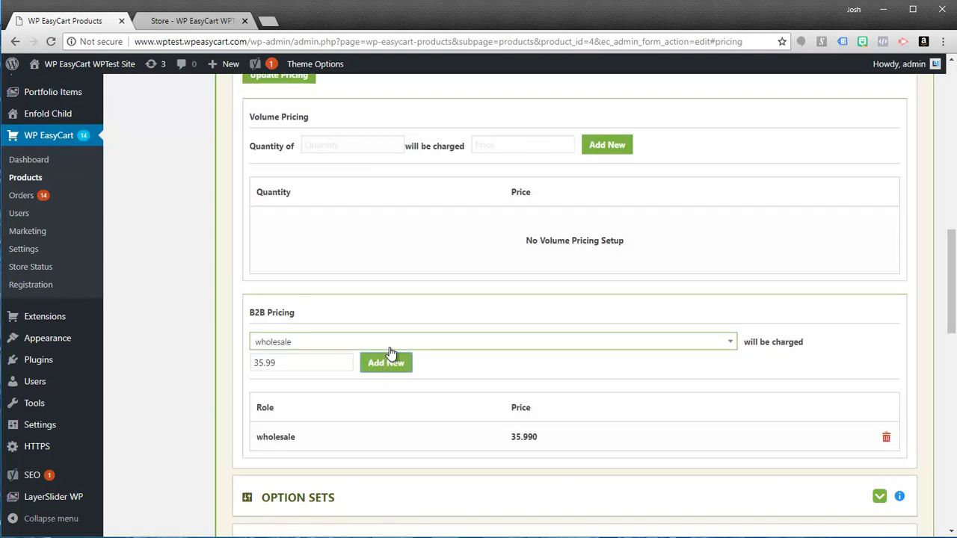
- Reload the storefront and confirm Spotted Shirt now lists at $35.99 instead of $45.95
click(202, 24)
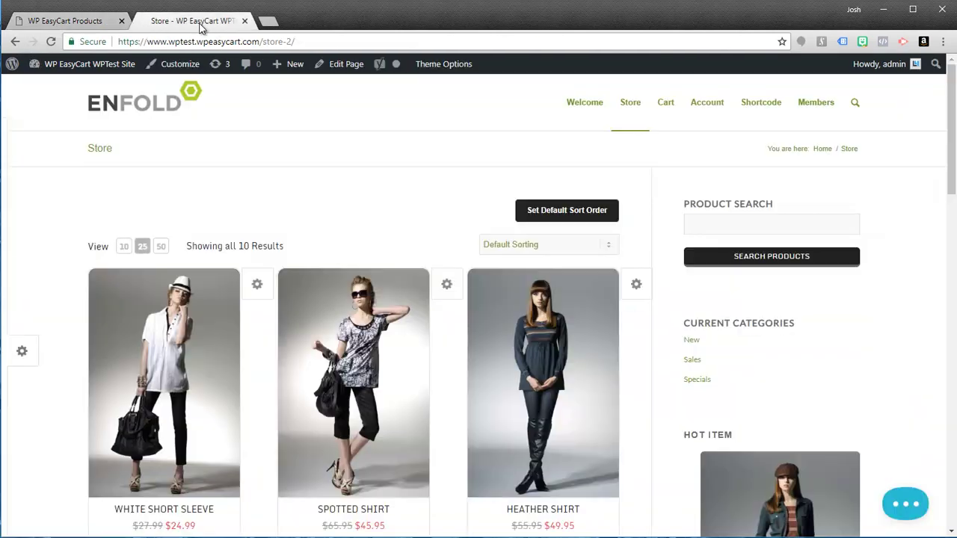
click(51, 41)
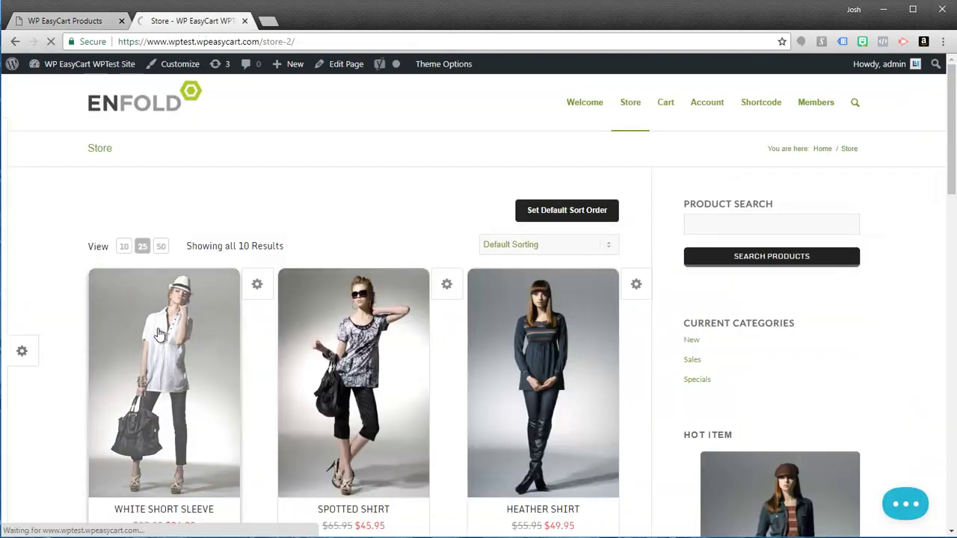
scroll(159, 337, down, 3)
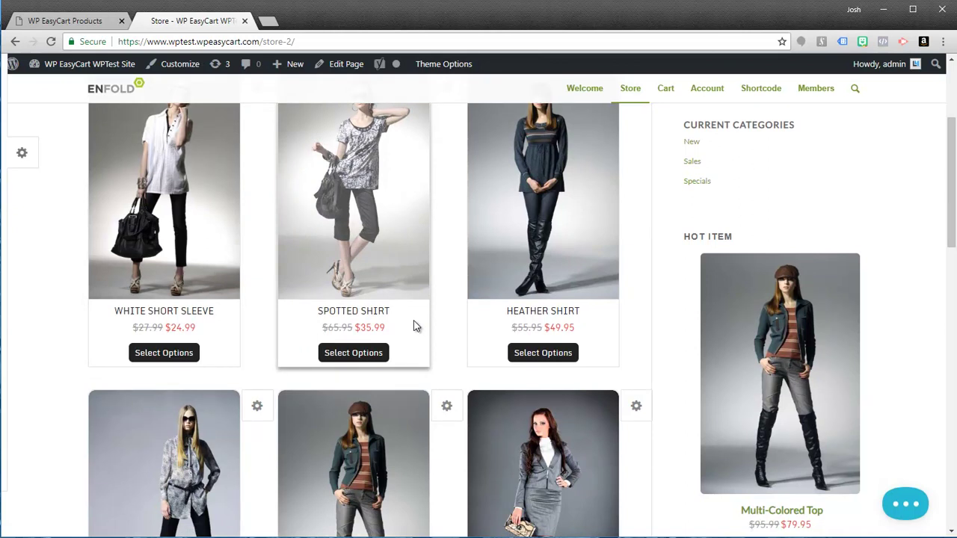
scroll(415, 326, up, 2)
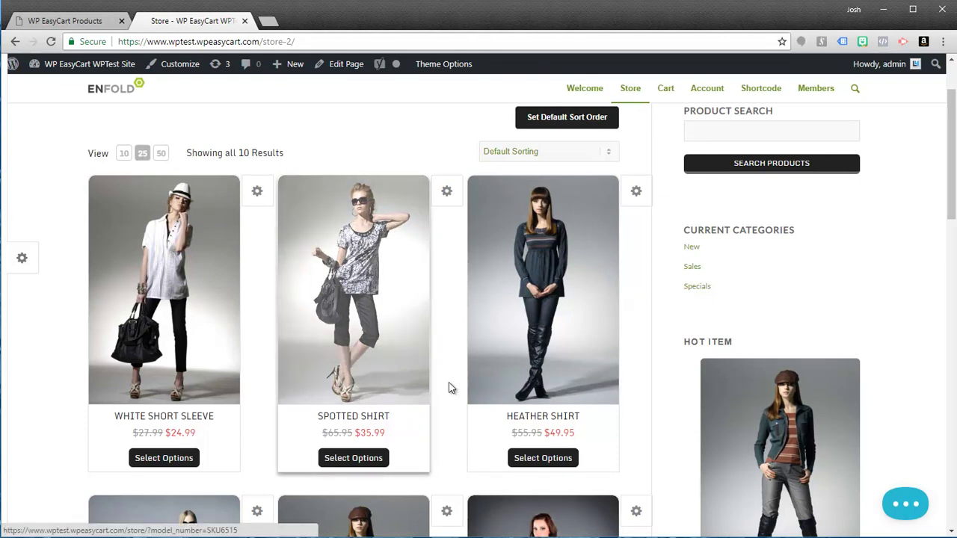
scroll(474, 452, down, 2)
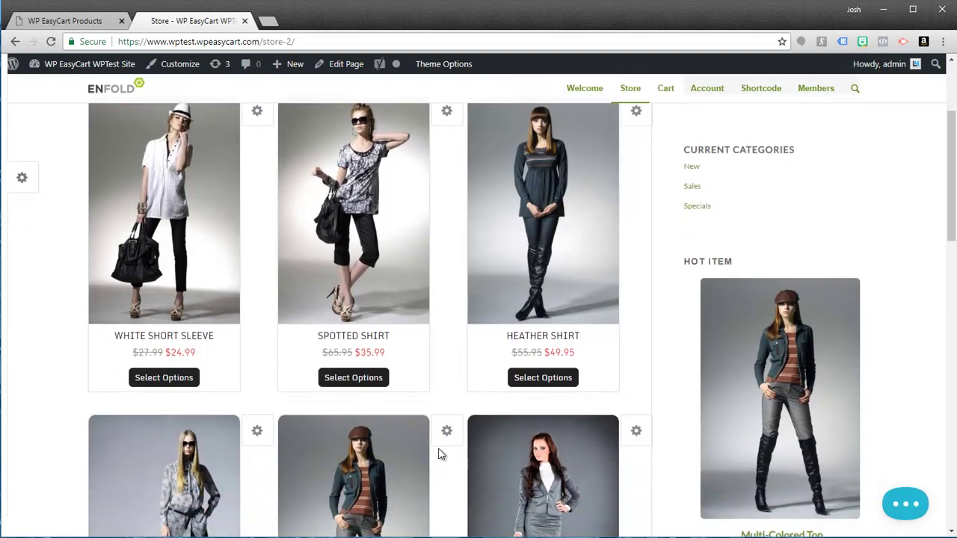
scroll(441, 455, down, 2)
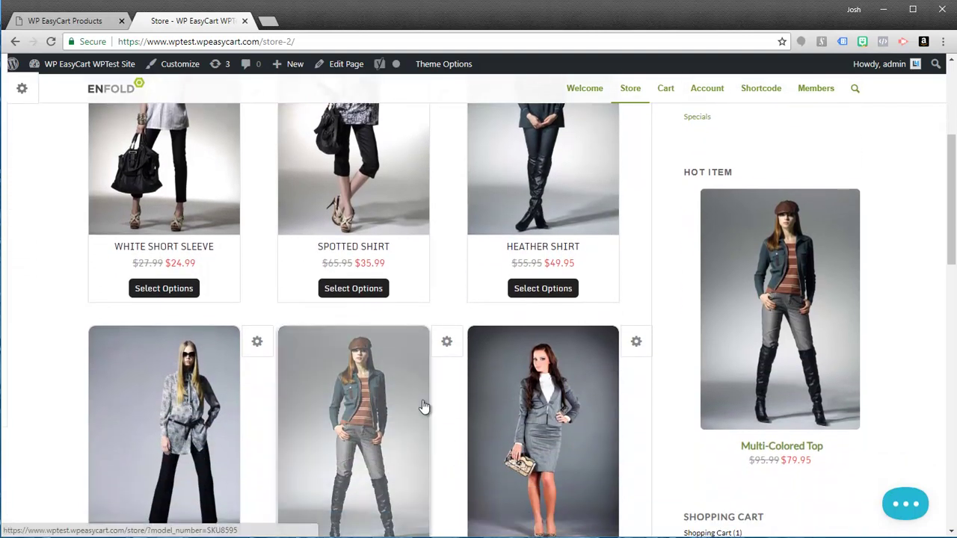
scroll(434, 404, down, 4)
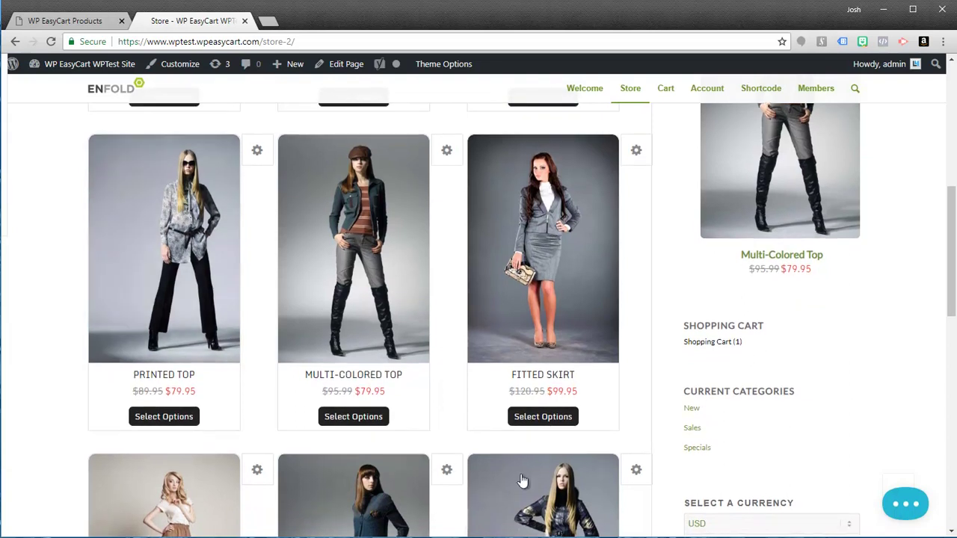
scroll(445, 438, down, 6)
scroll(445, 441, up, 3)
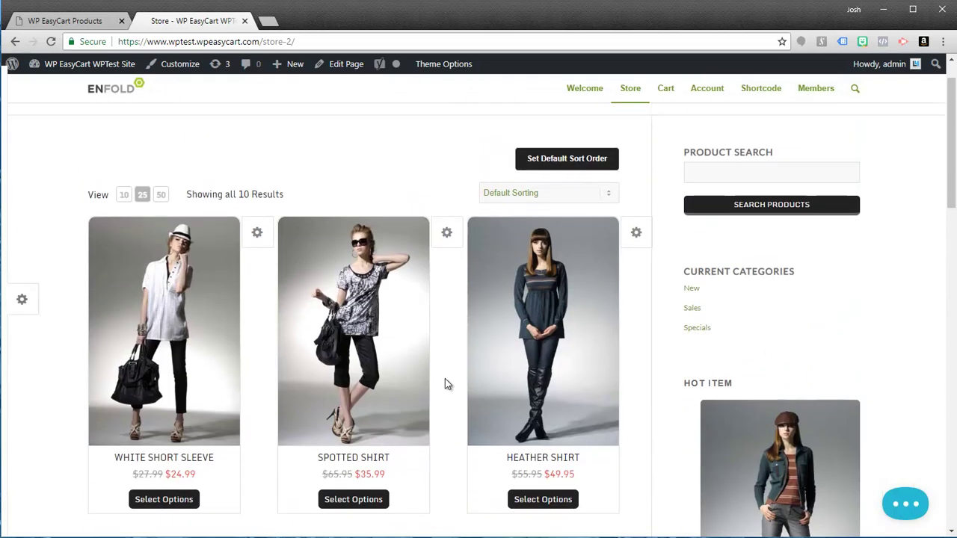
scroll(595, 143, up, 2)
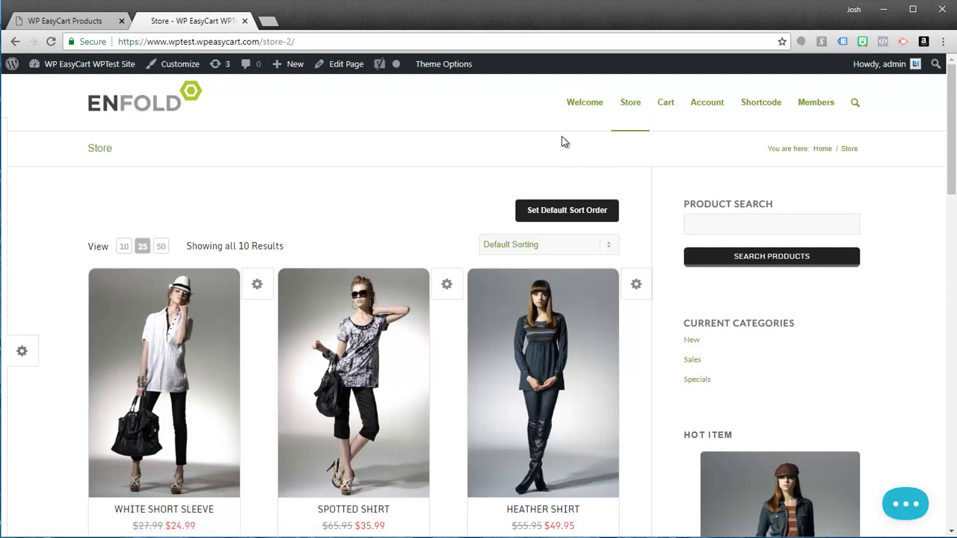
- Add a new product category named Wholesale Products, which becomes category ID 4
click(76, 24)
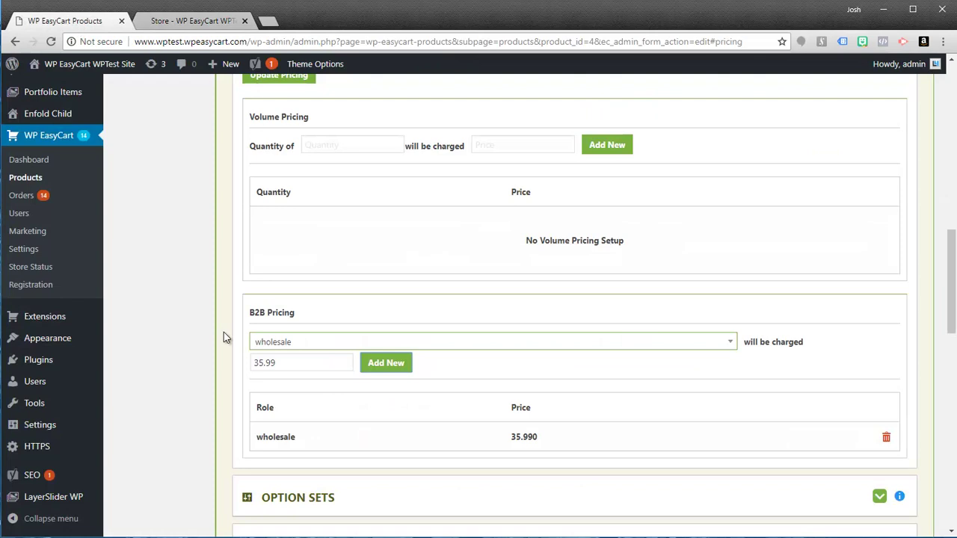
scroll(212, 364, up, 1)
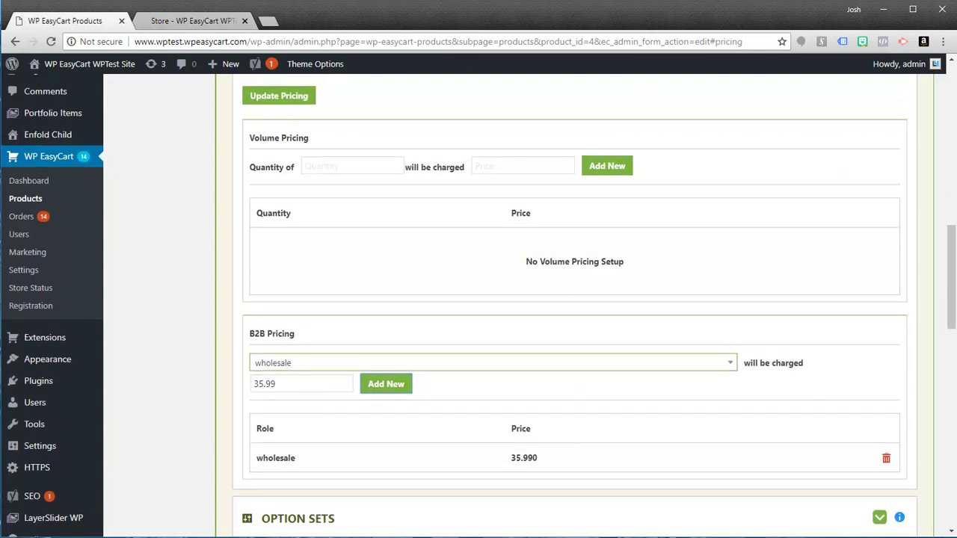
scroll(951, 329, up, 3)
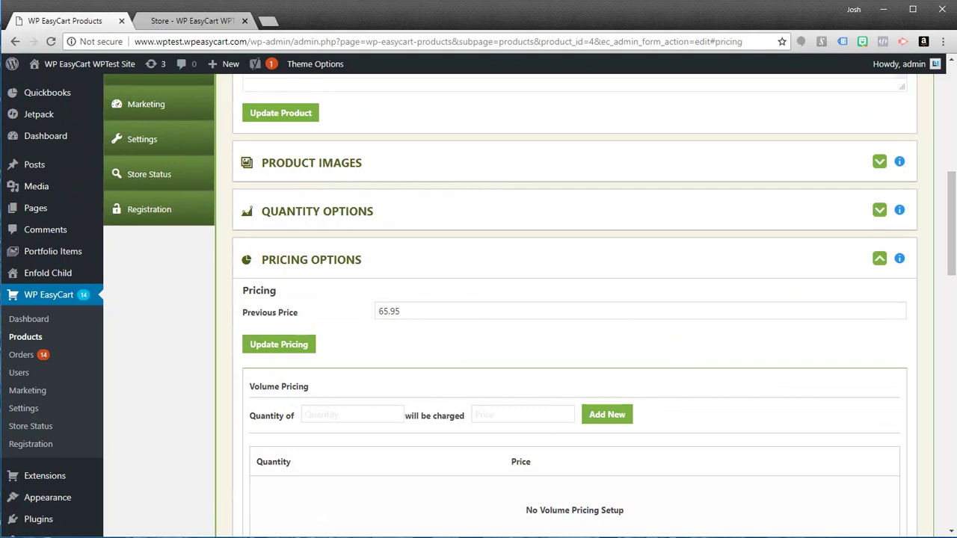
scroll(338, 316, down, 5)
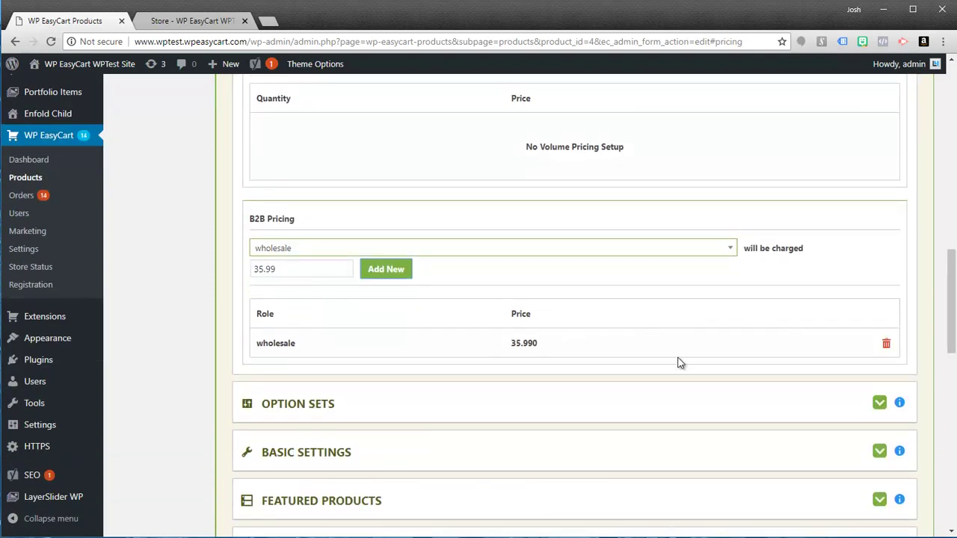
drag(948, 350, 954, 163)
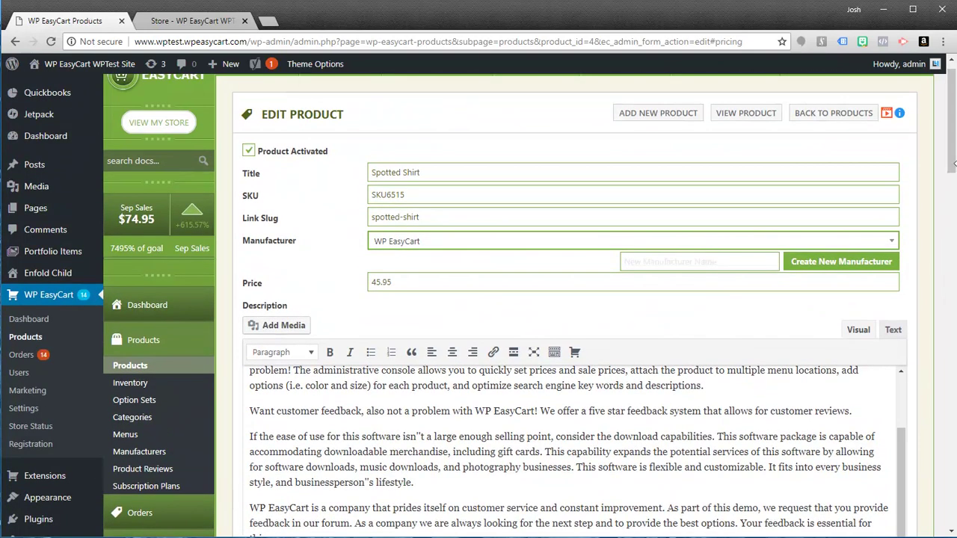
click(140, 418)
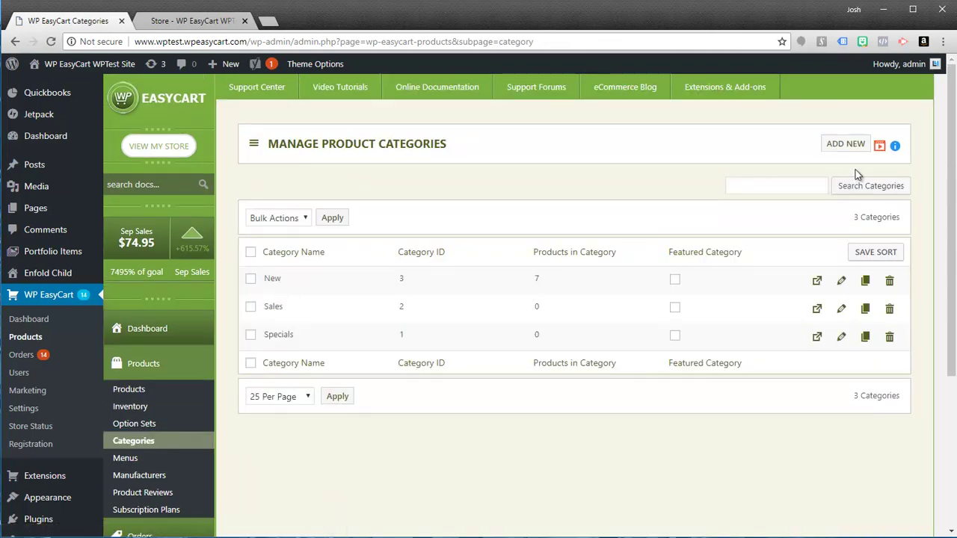
click(846, 145)
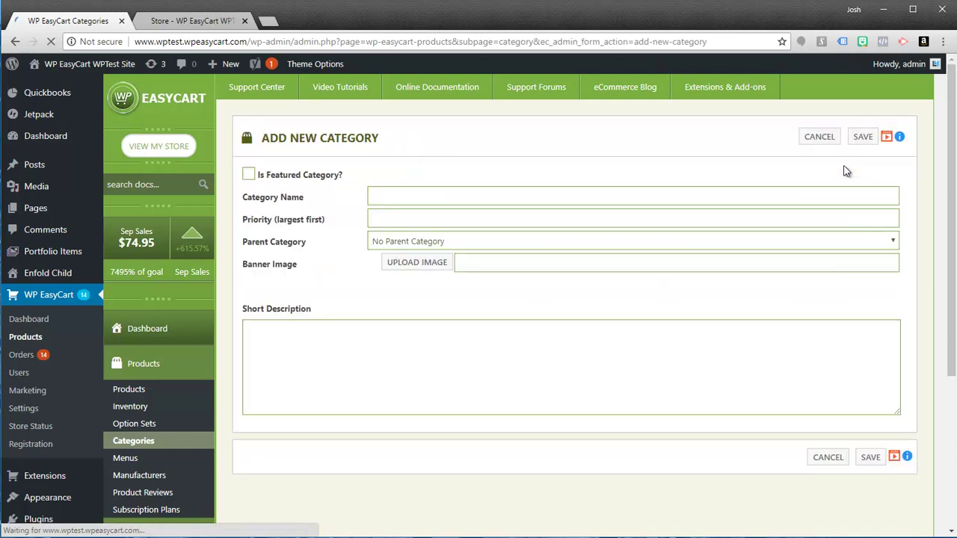
click(388, 196)
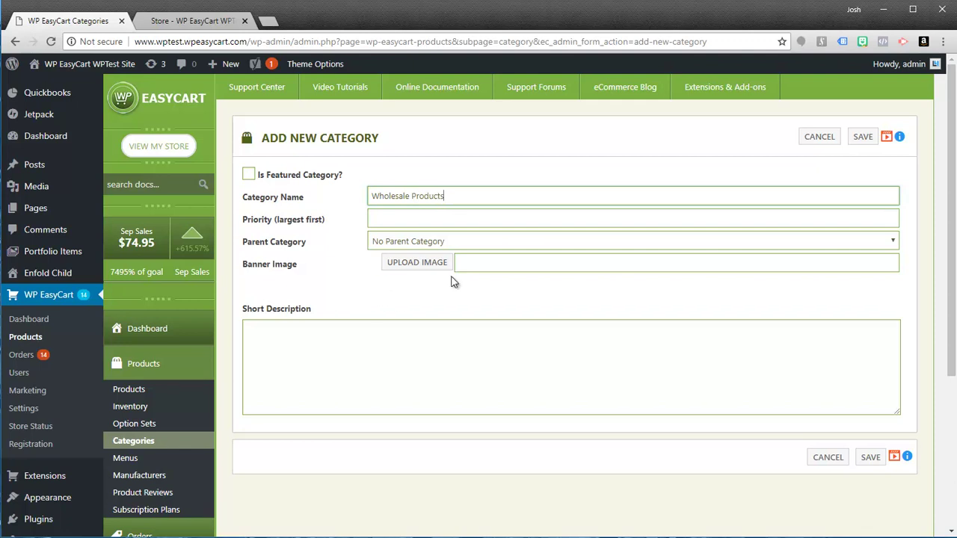
click(864, 136)
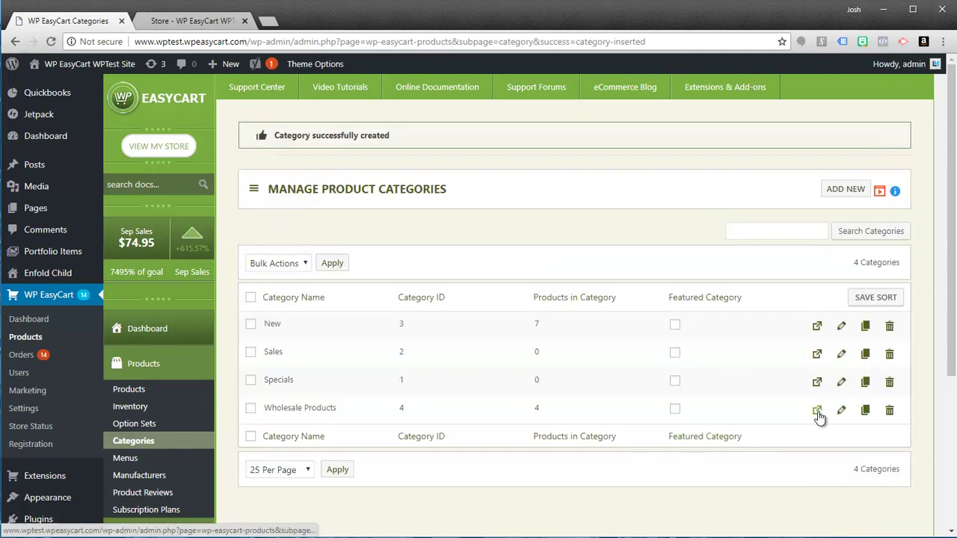
- Remove all existing products from the Wholesale Products category
click(817, 413)
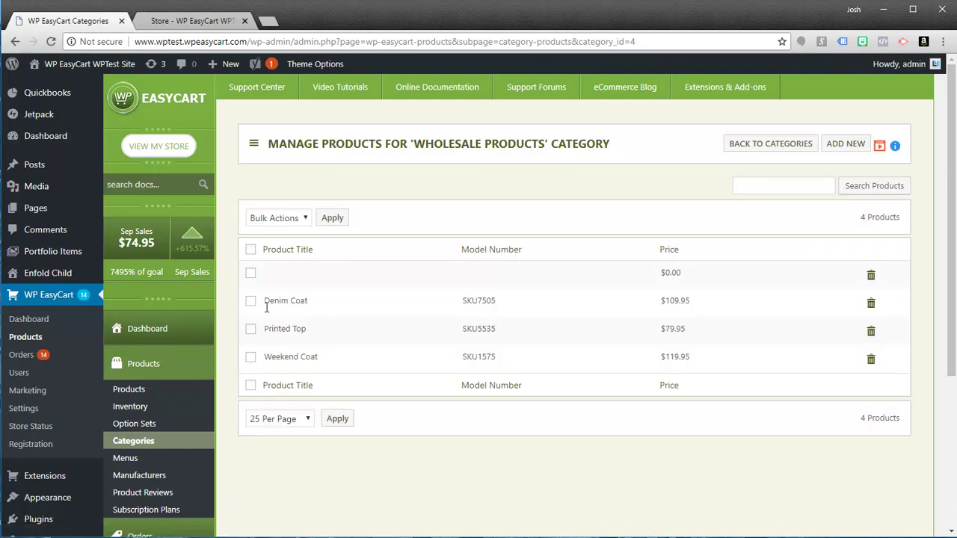
click(251, 251)
click(296, 219)
click(288, 248)
click(333, 220)
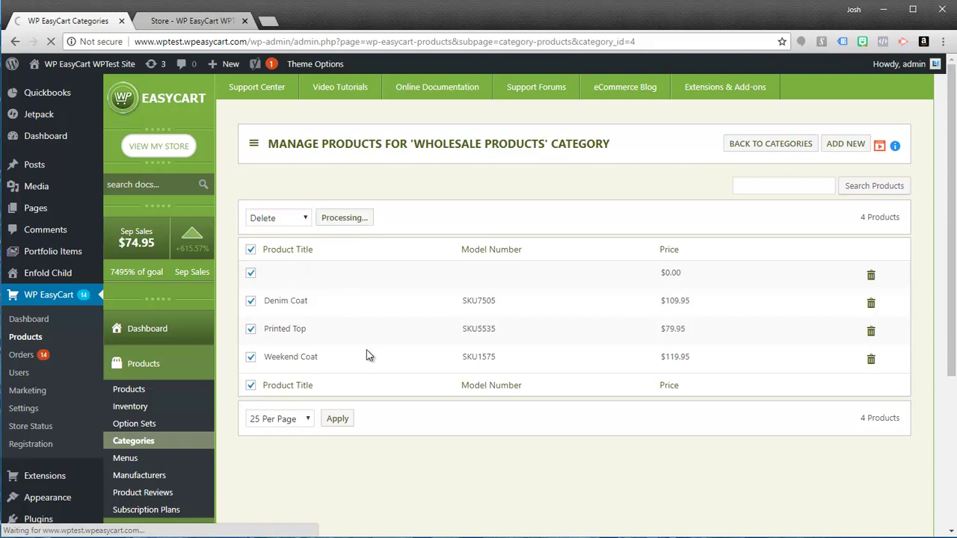
- Add Spotted Shirt to Wholesale Products and go back to the categories list
click(845, 189)
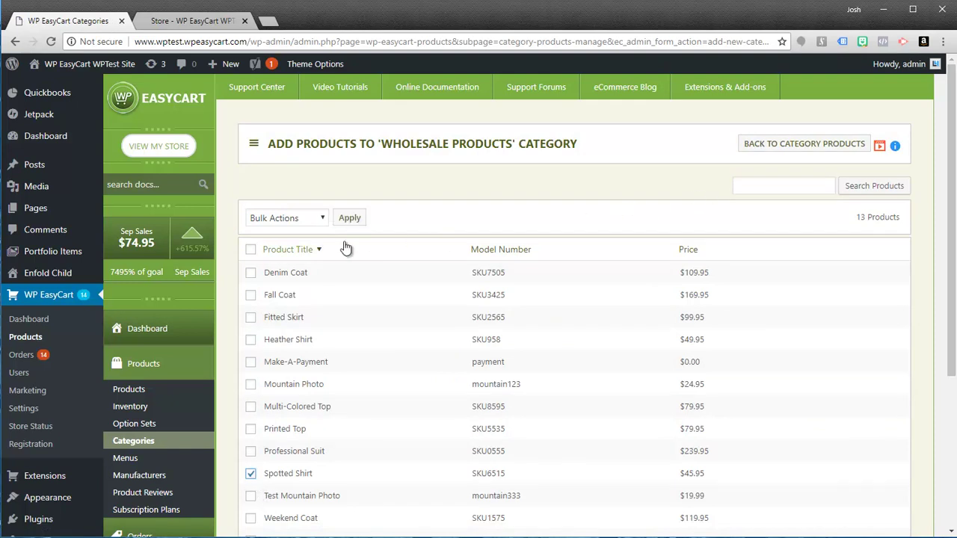
click(318, 218)
click(300, 249)
click(349, 218)
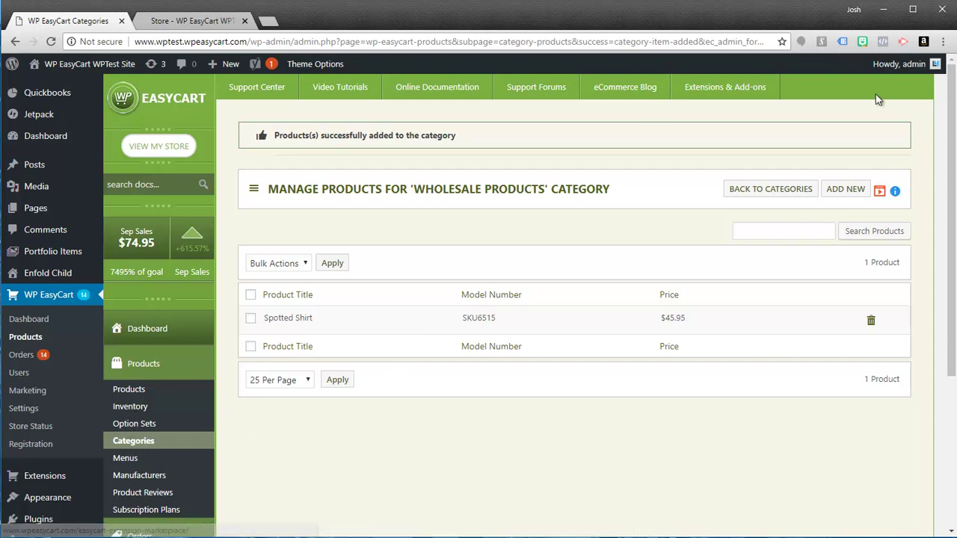
click(771, 194)
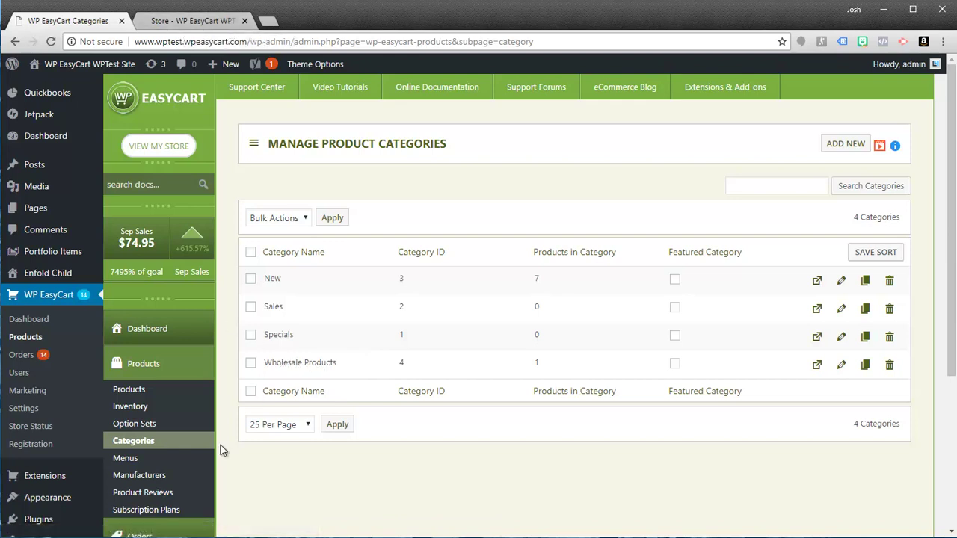
- Glance at the storefront, then show the admin list of all 13 products
click(160, 20)
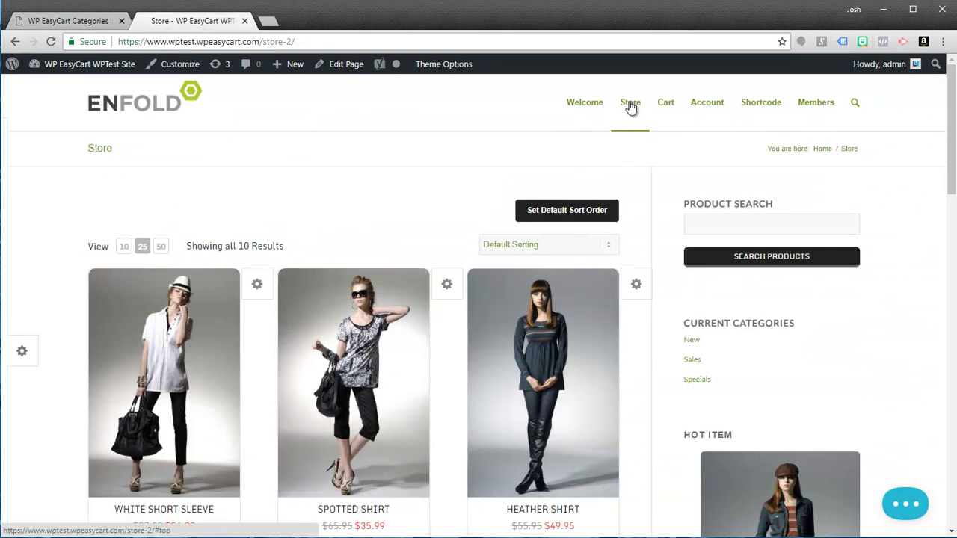
click(68, 20)
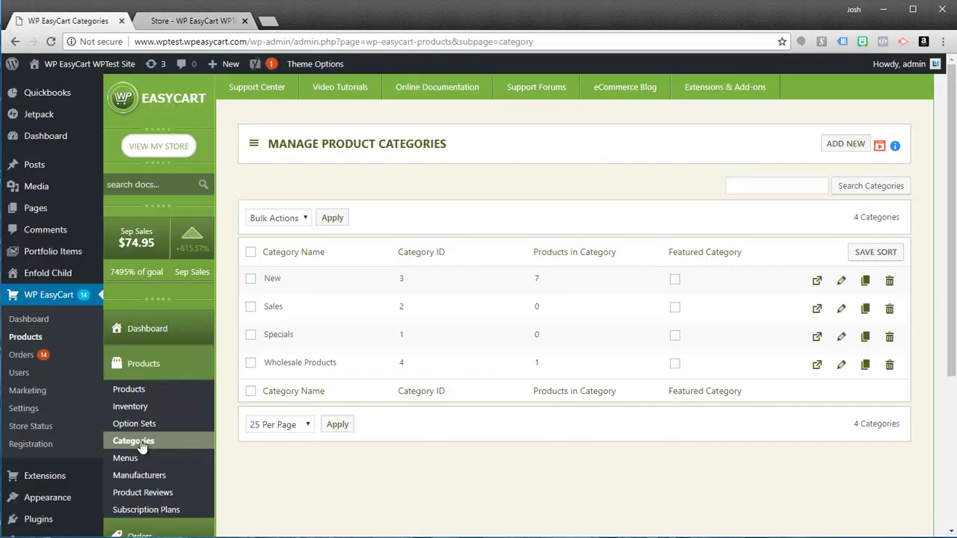
click(130, 389)
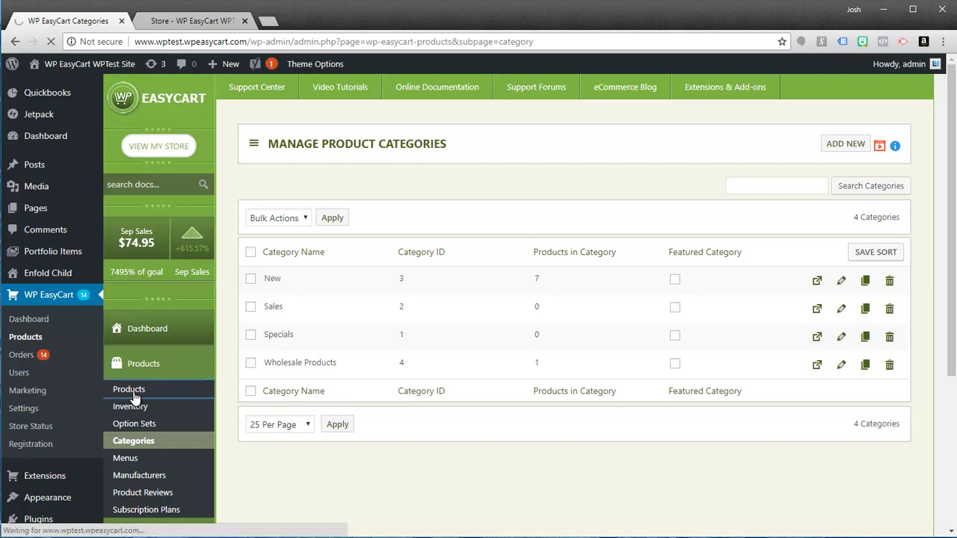
scroll(411, 422, down, 2)
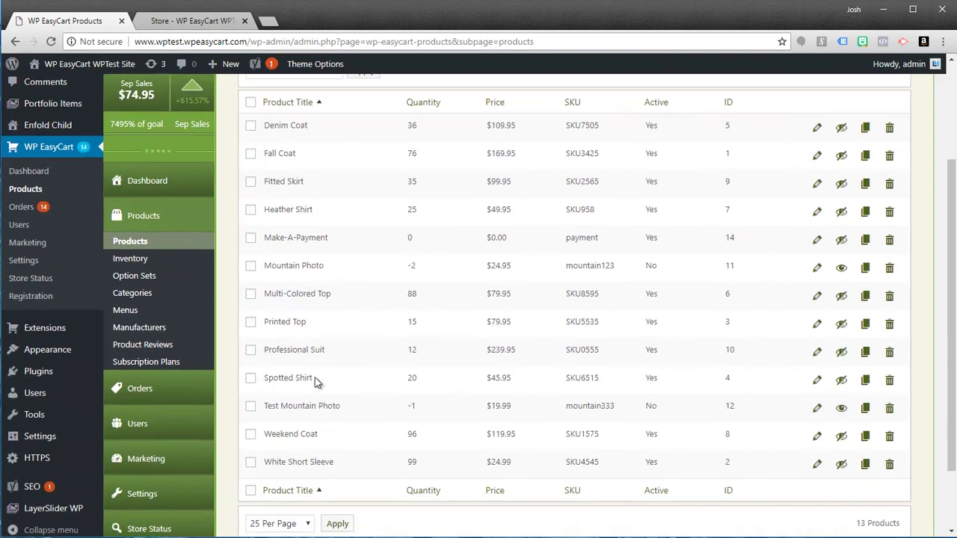
- Save Spotted Shirt's Basic Settings with Show on Main Store Page unchecked
click(816, 381)
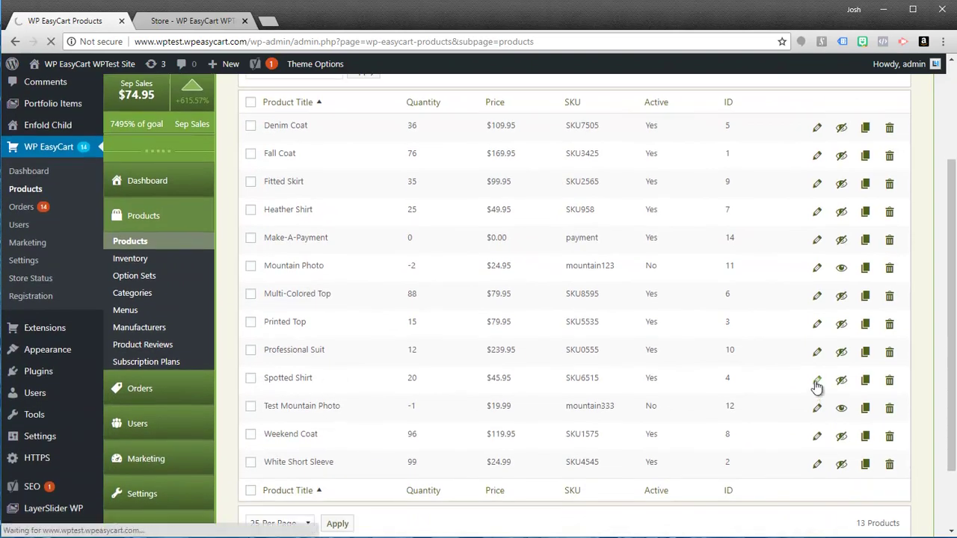
scroll(820, 381, down, 5)
scroll(823, 388, down, 6)
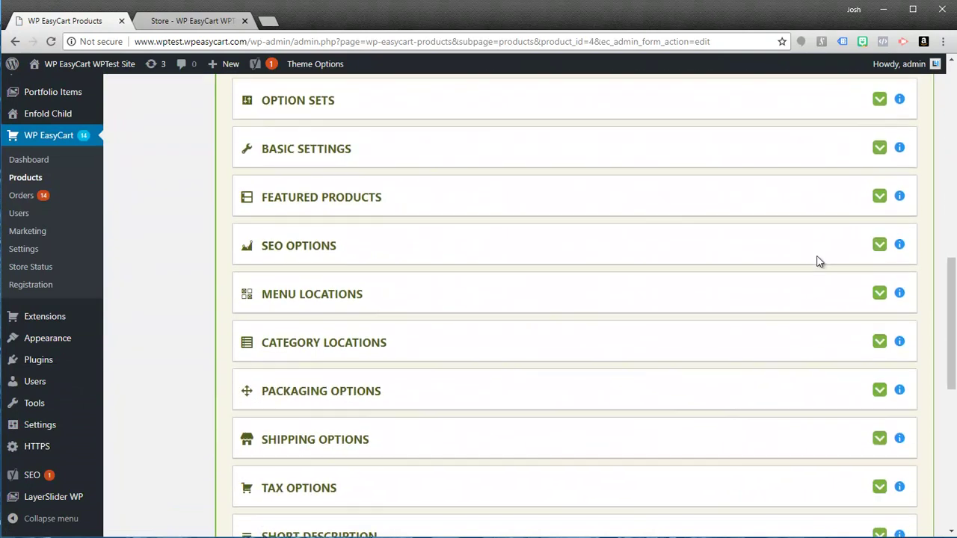
click(879, 234)
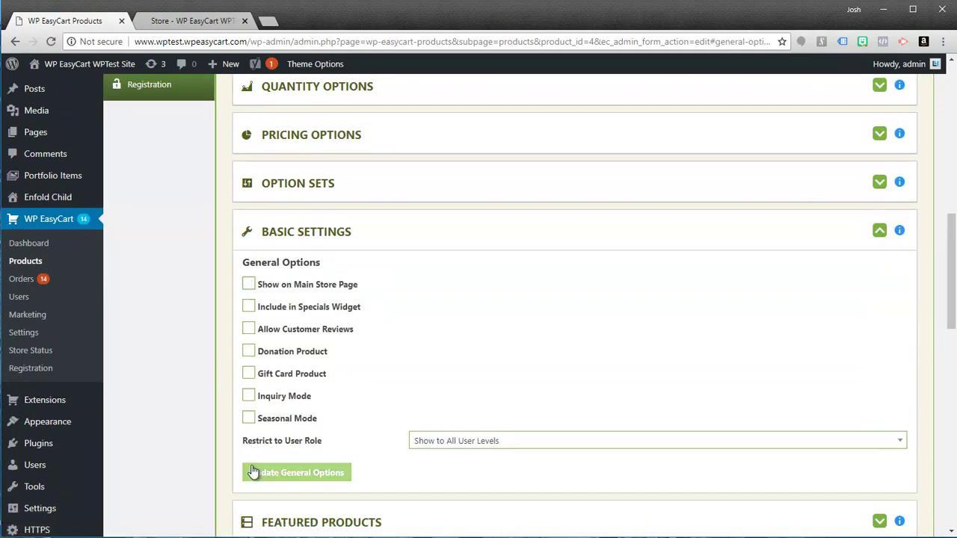
click(285, 472)
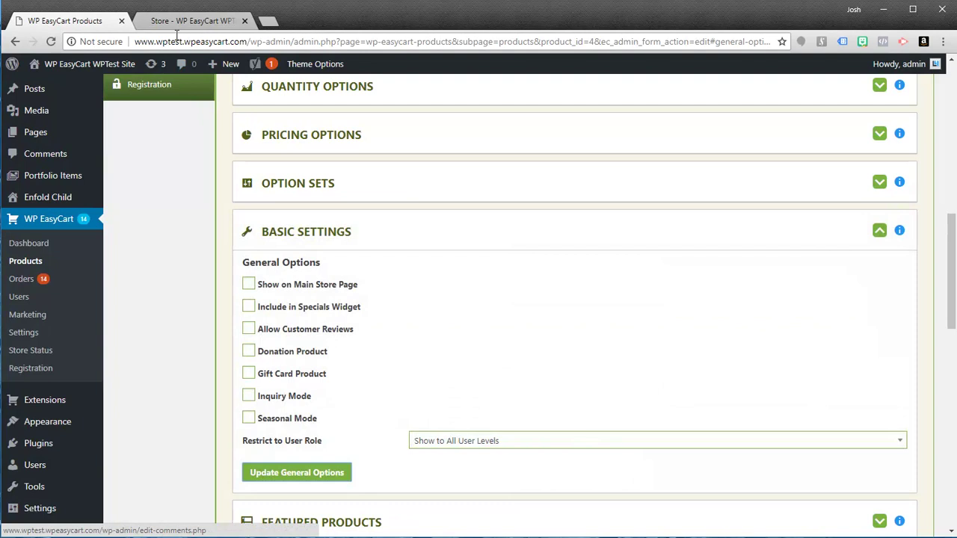
- Reload the storefront to confirm it lists 9 products, then return to the product editor
click(186, 21)
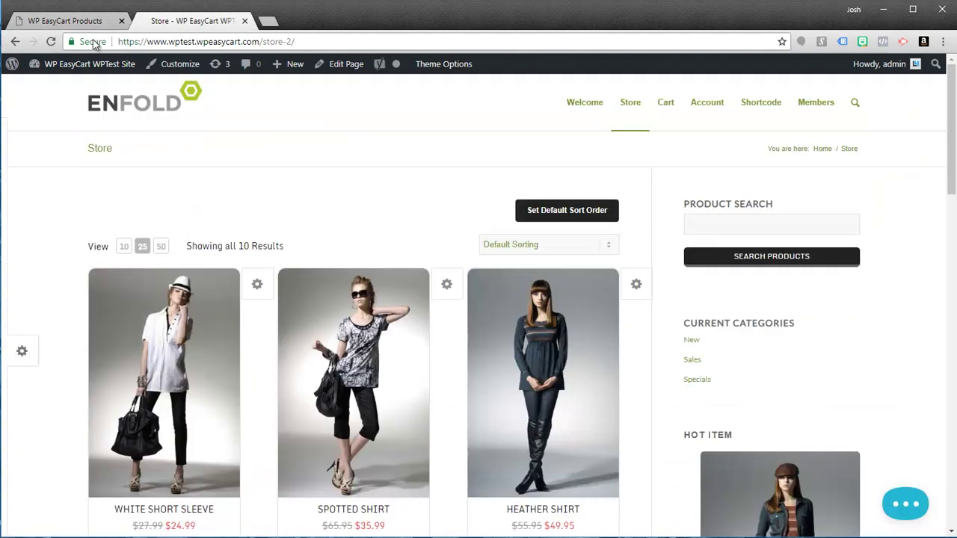
click(50, 41)
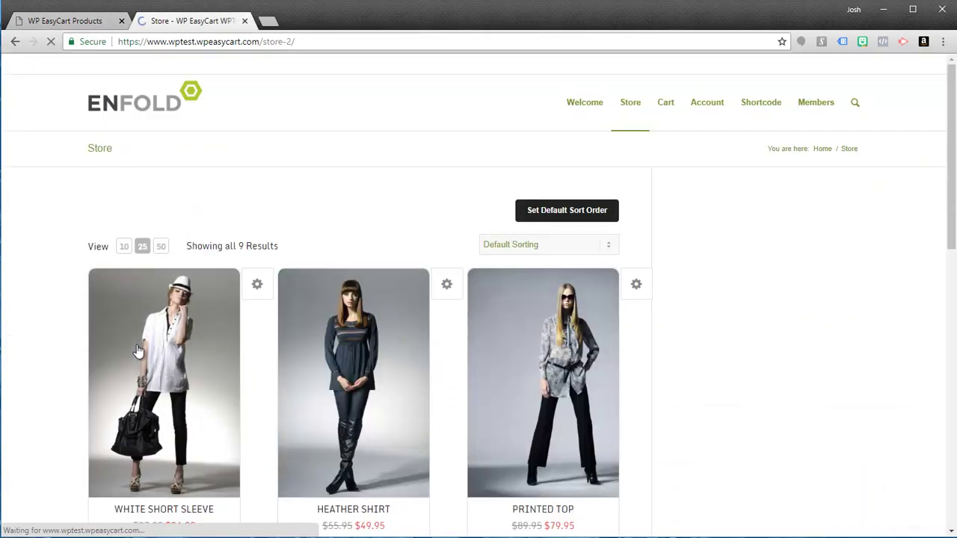
scroll(161, 338, down, 3)
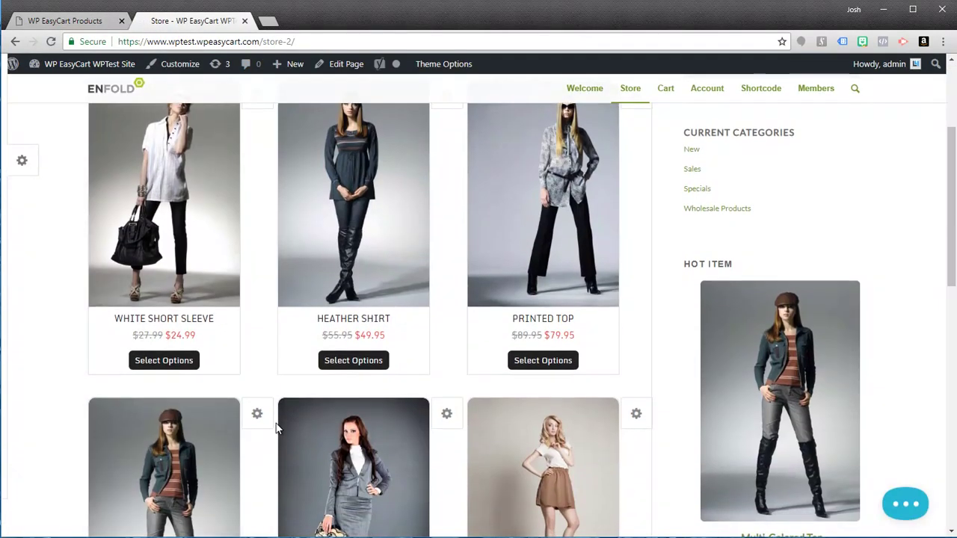
scroll(292, 393, up, 3)
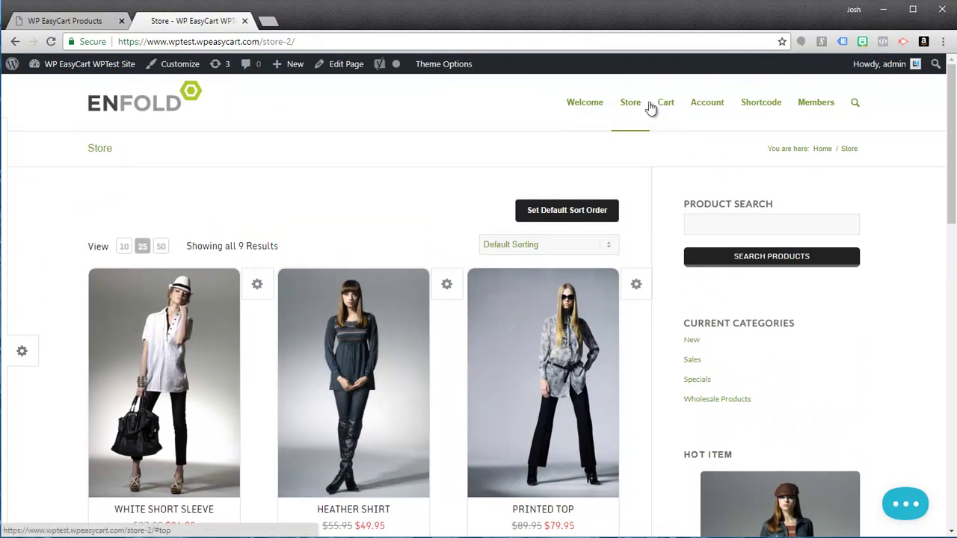
click(102, 17)
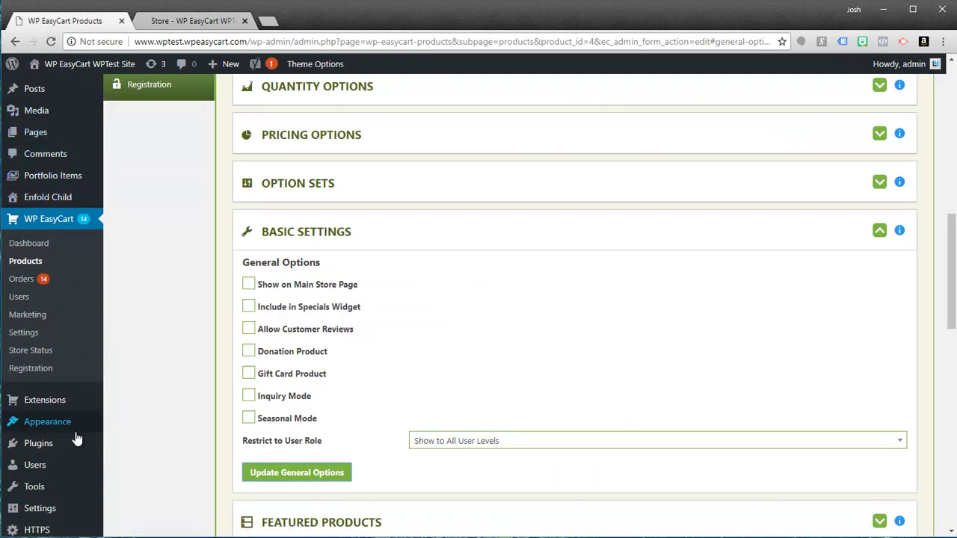
- Go to the Menus editor and expand the Store Items panel
mouse_move(49, 431)
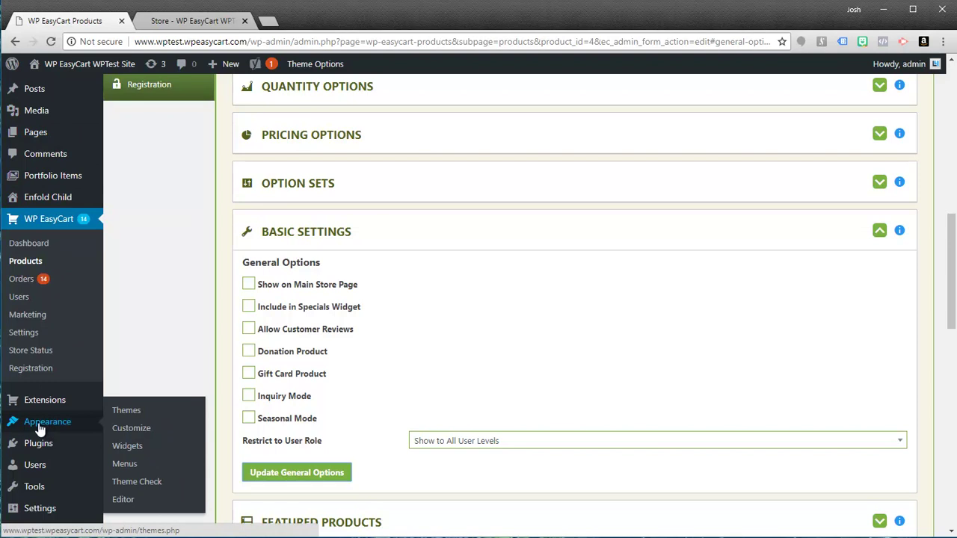
click(122, 470)
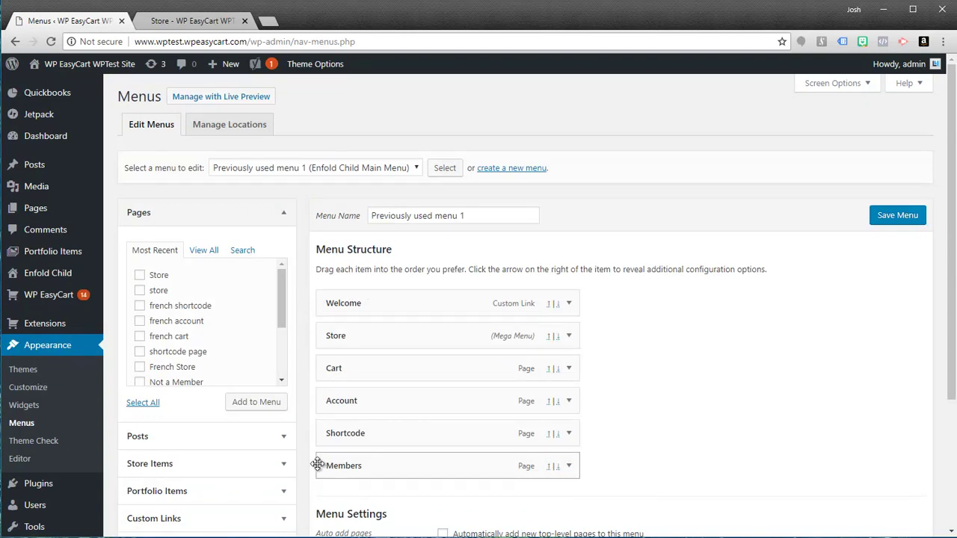
scroll(318, 404, down, 1)
click(283, 379)
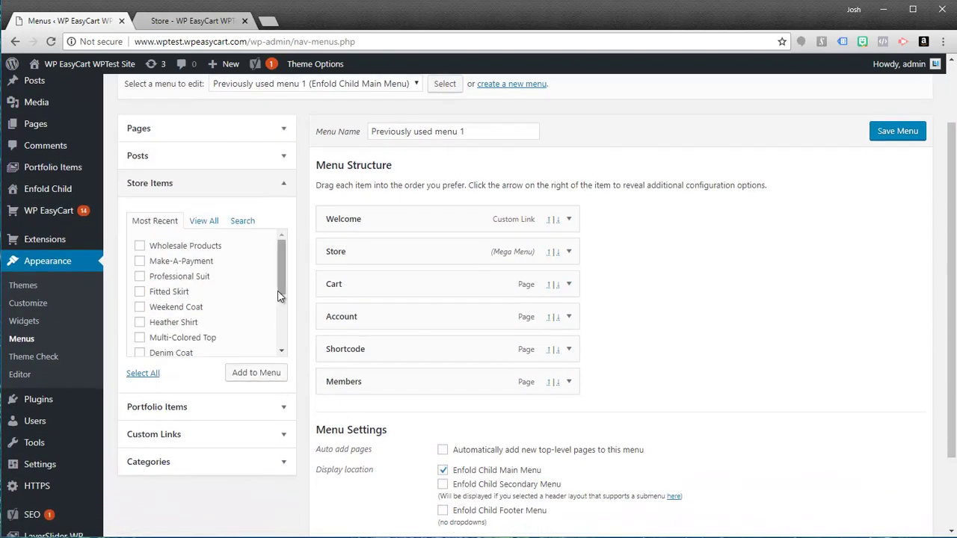
click(285, 186)
click(285, 186)
scroll(740, 187, up, 2)
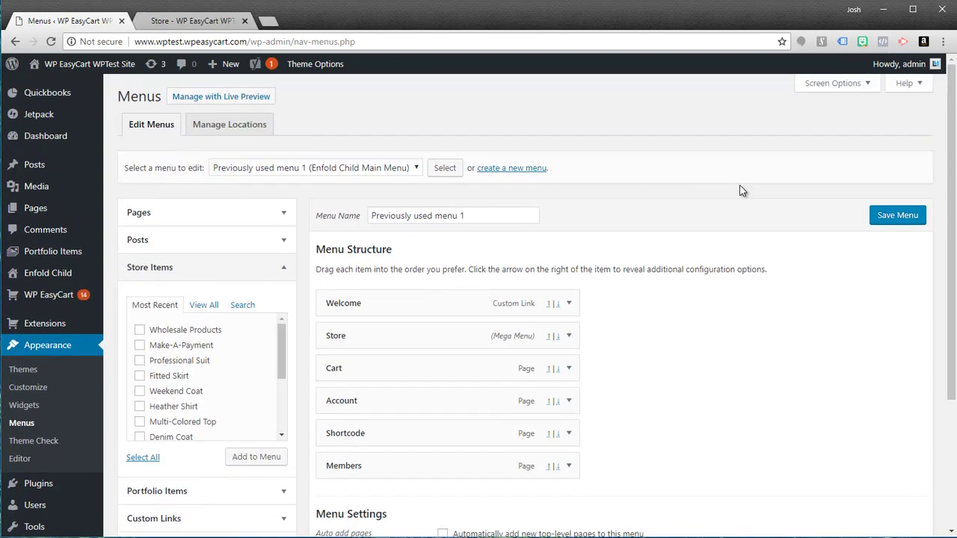
- In Screen Options, turn the Store Items and Portfolio Items boxes off and back on
click(865, 86)
click(221, 111)
click(284, 111)
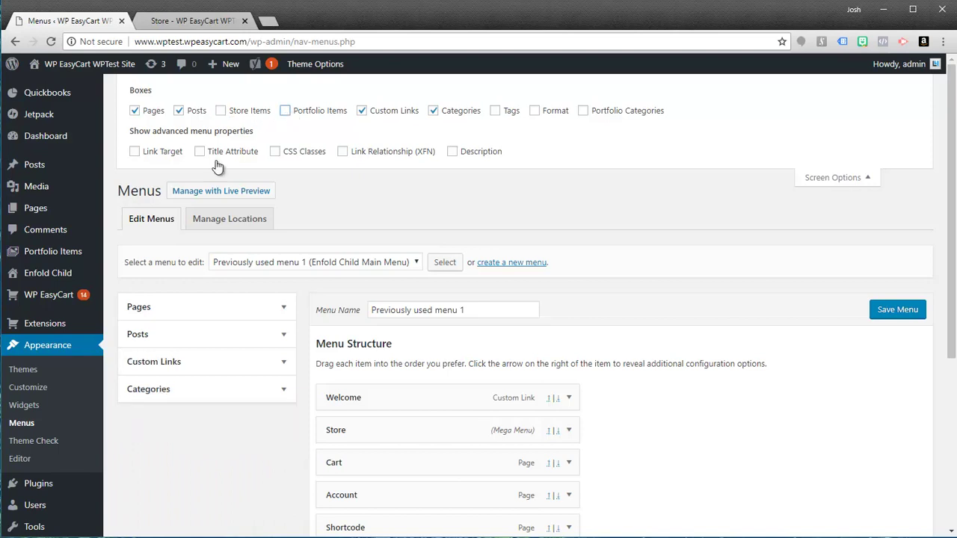
click(222, 112)
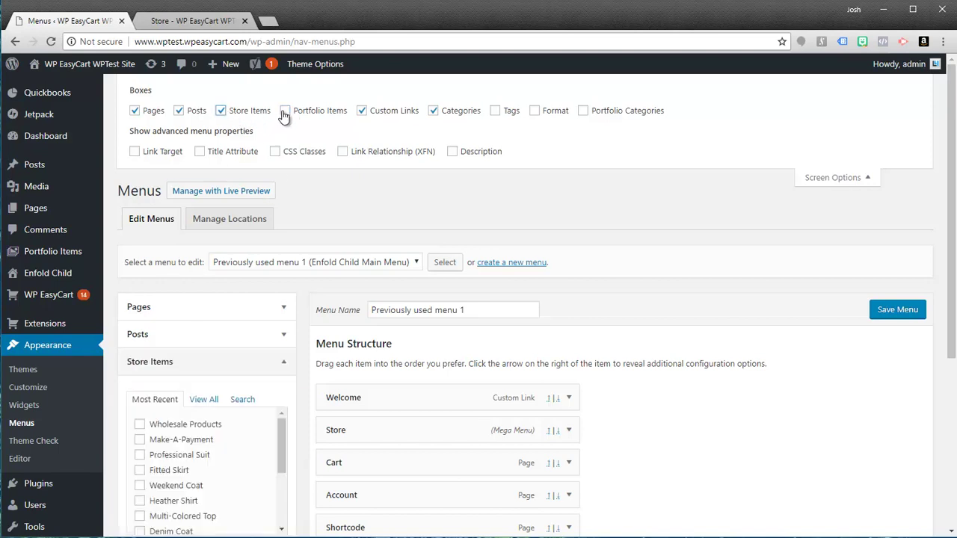
click(285, 111)
click(832, 178)
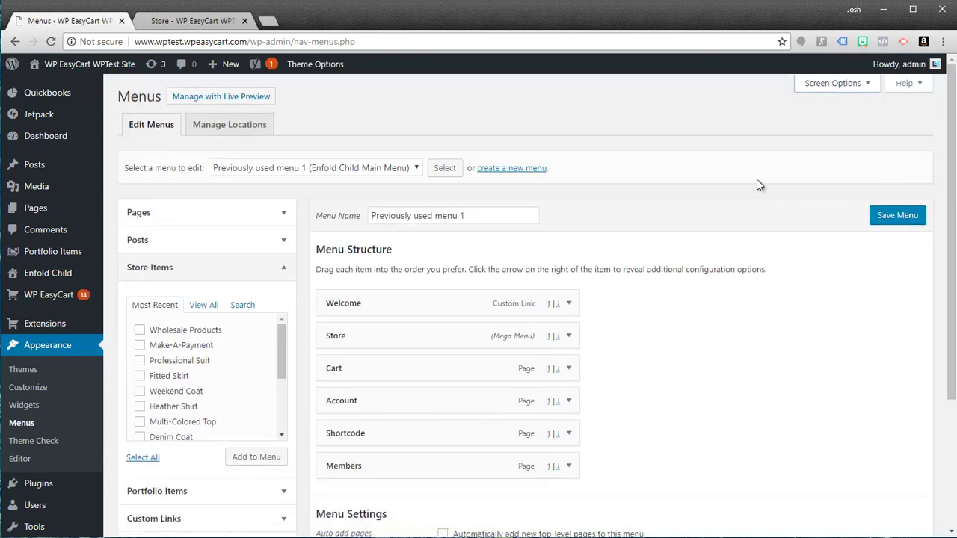
- Add Wholesale Products from Store Items to the menu, placed right after Store
mouse_move(277, 364)
mouse_down()
mouse_move(281, 417)
mouse_move(278, 353)
mouse_up()
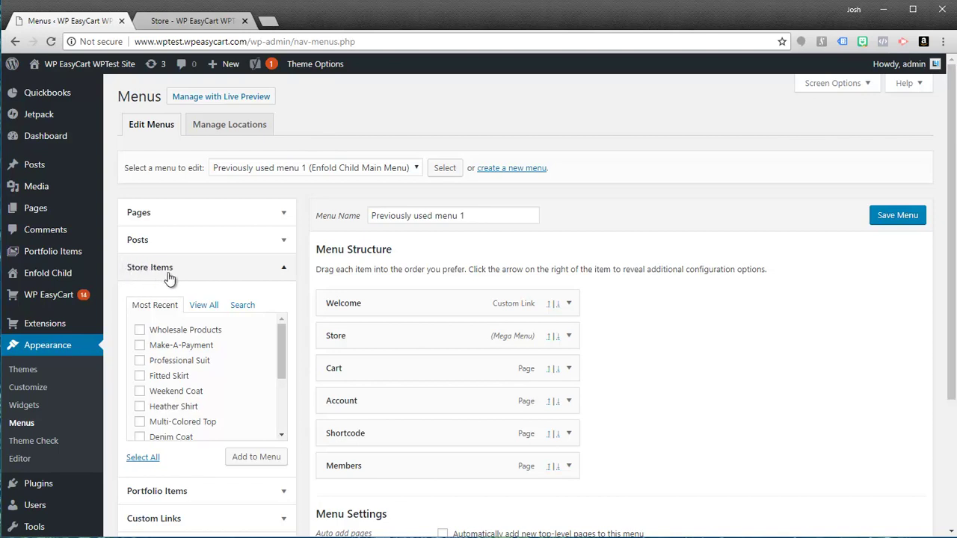
mouse_move(284, 345)
mouse_down()
mouse_move(284, 390)
mouse_move(281, 343)
mouse_up()
scroll(183, 404, down, 3)
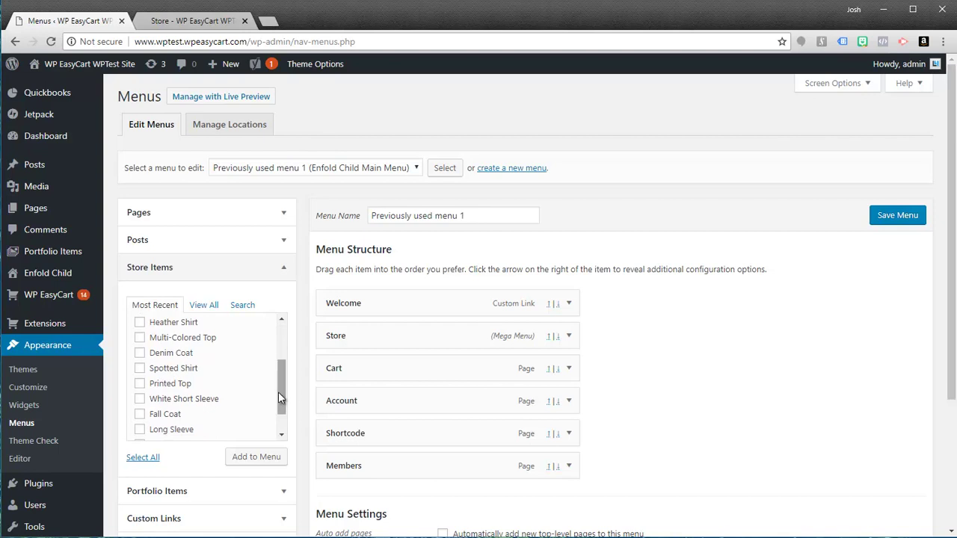
drag(282, 400, 278, 351)
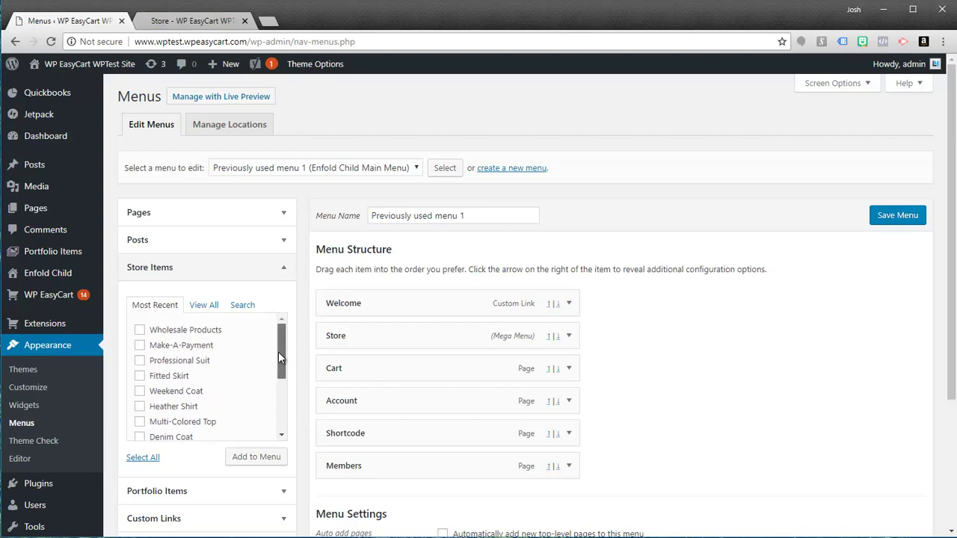
click(141, 330)
click(252, 456)
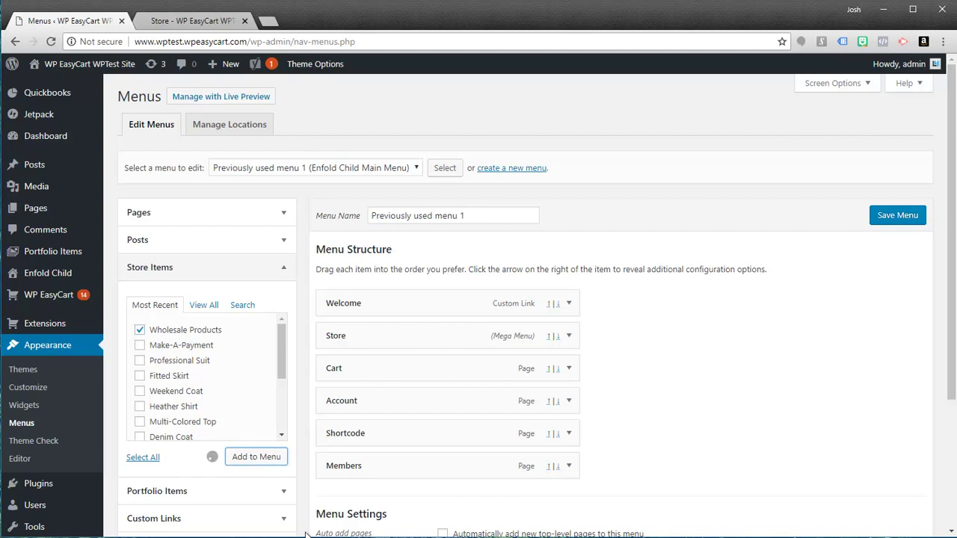
drag(380, 501, 366, 372)
- Relabel the new menu item Wholesale Store and save the menu
click(568, 370)
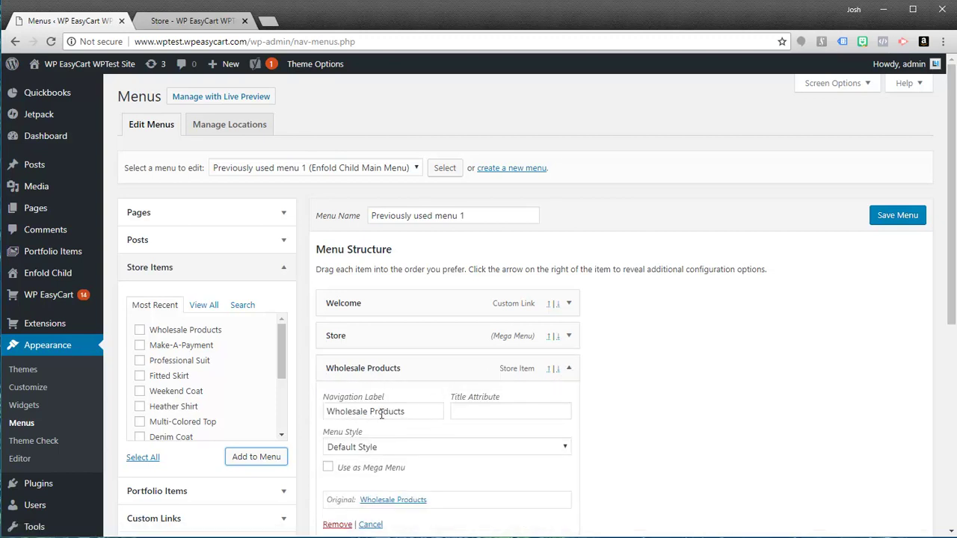
drag(407, 411, 369, 411)
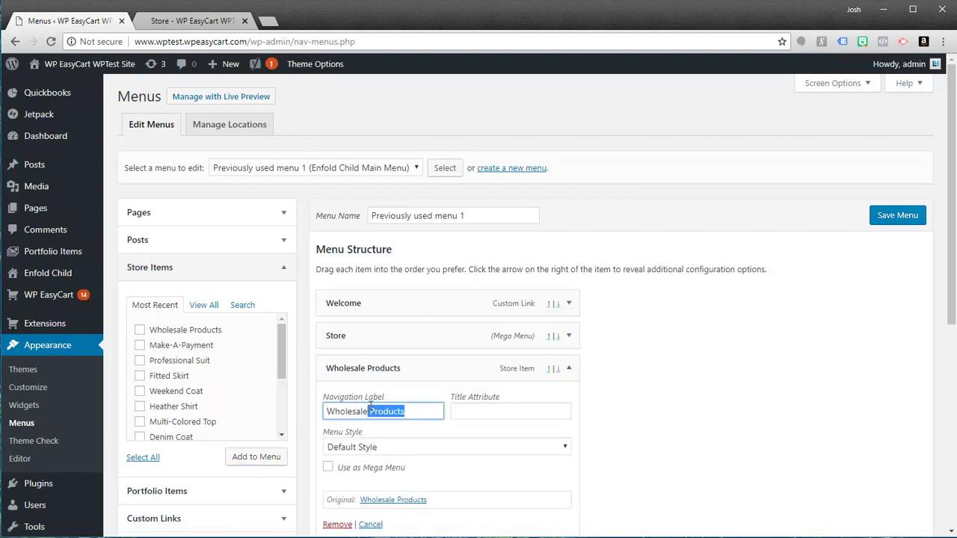
text(Store)
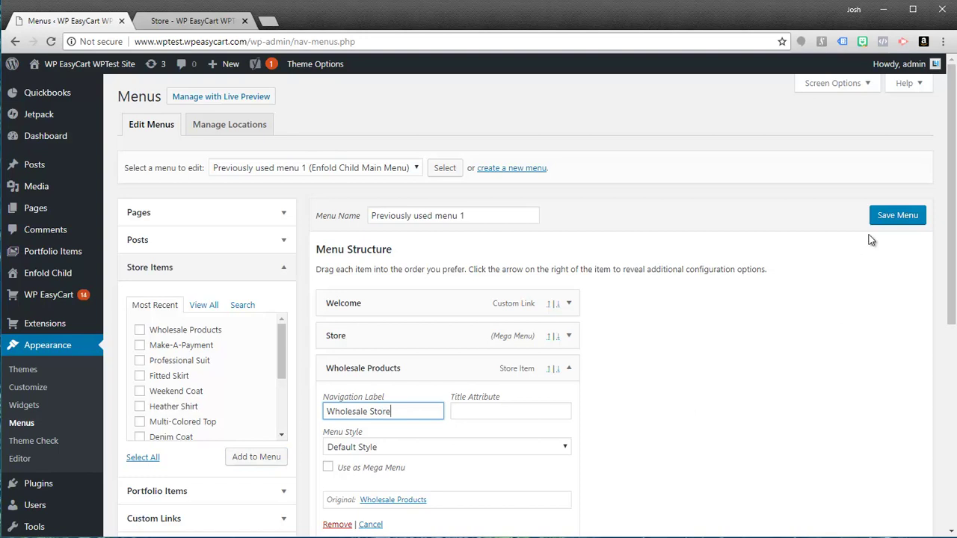
click(894, 218)
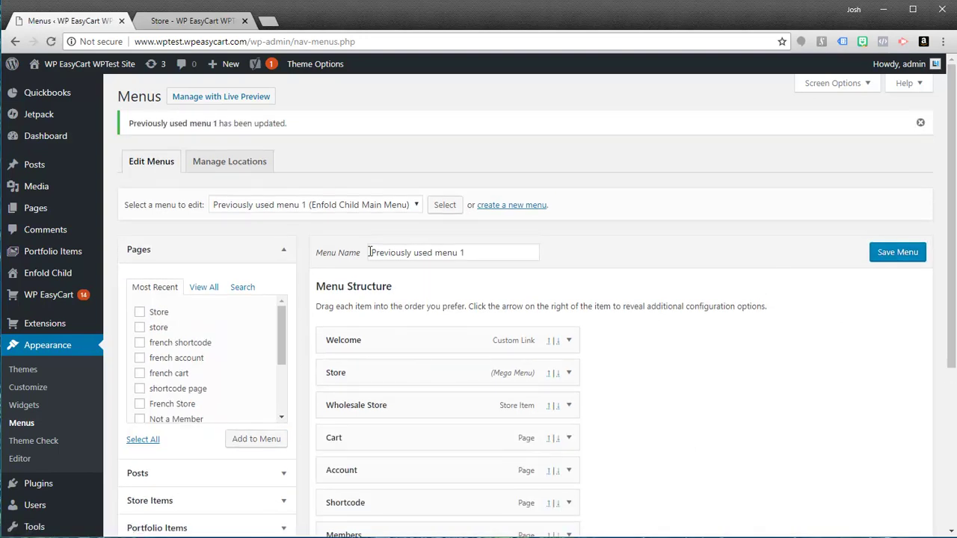
- Reload the storefront, check Wholesale Store lists only Spotted Shirt, then go to Account
click(187, 22)
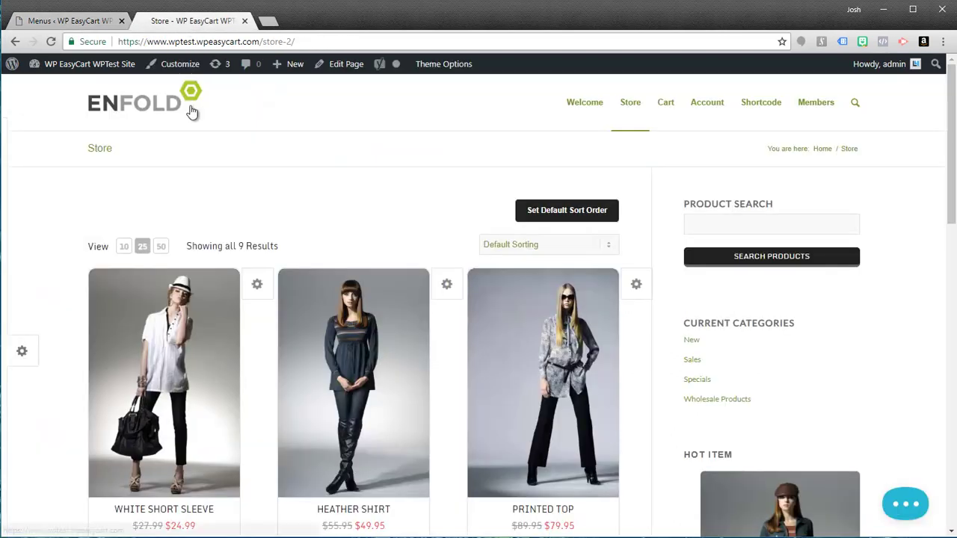
click(82, 63)
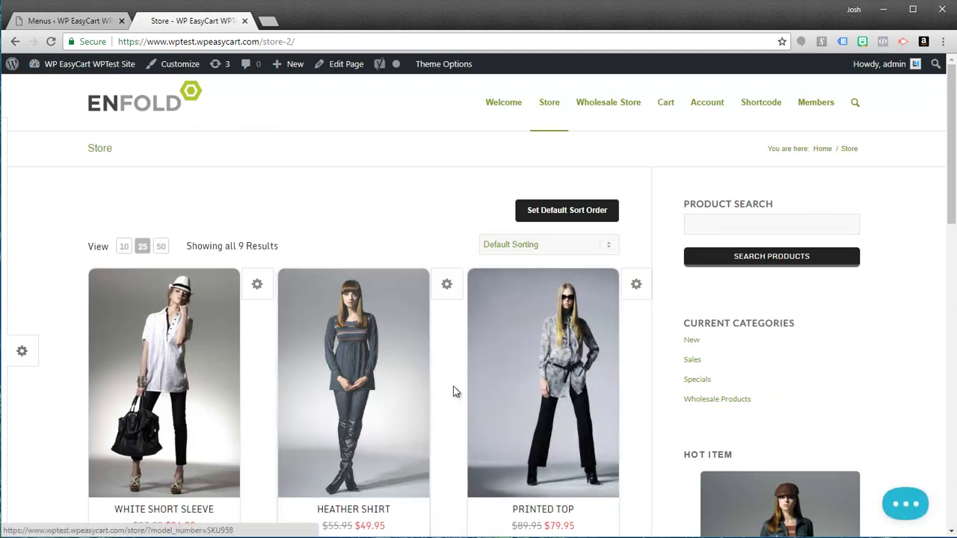
click(613, 105)
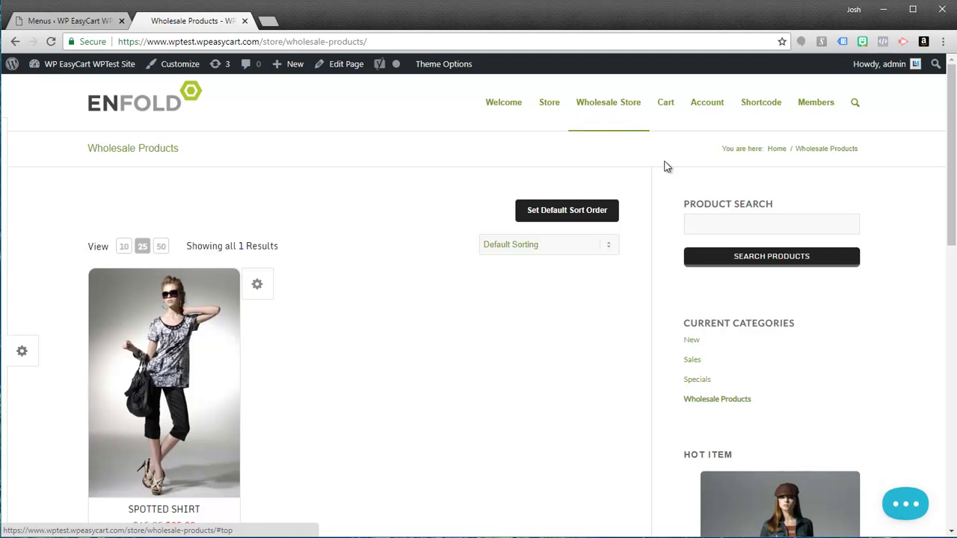
click(710, 107)
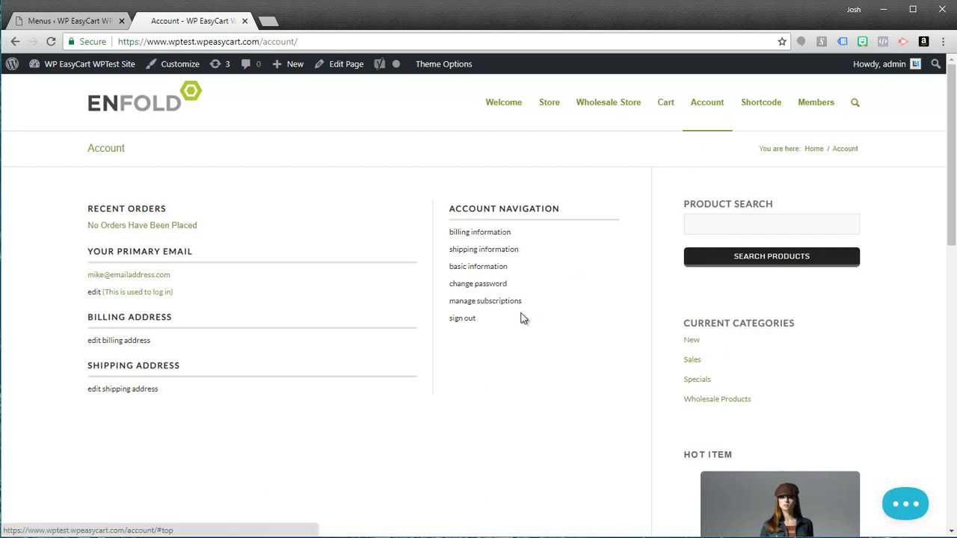
- Sign out, sign back in as the wholesale customer via reCAPTCHA, and return to Menus admin
click(467, 319)
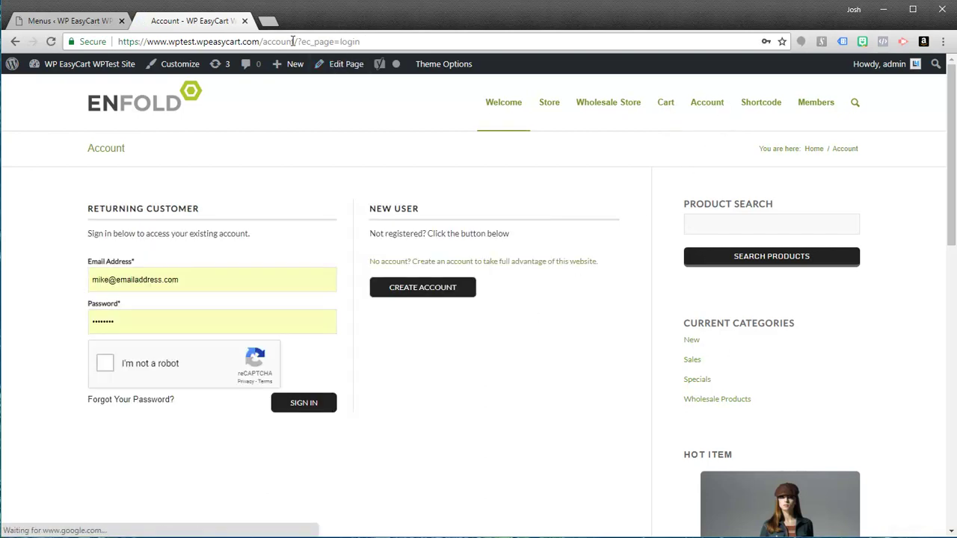
drag(298, 41, 112, 54)
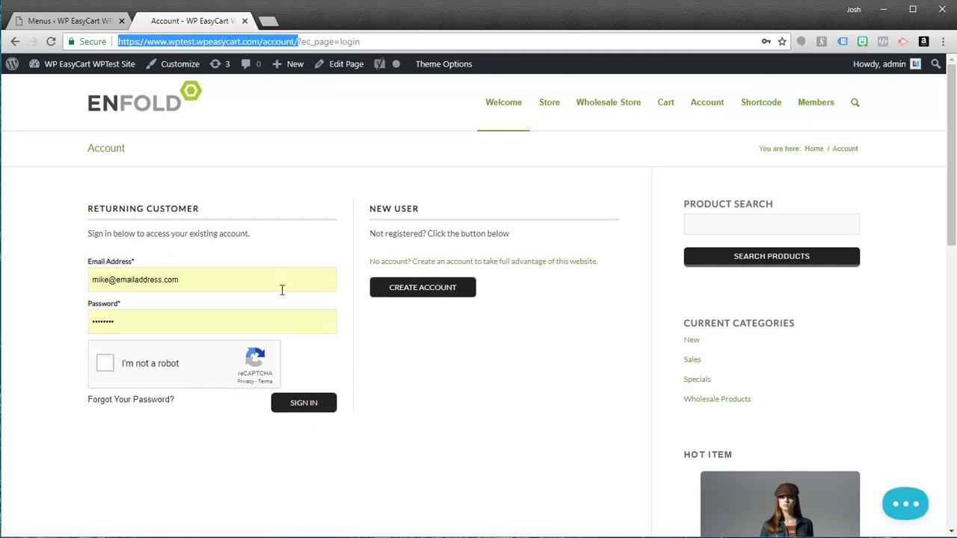
click(297, 409)
click(104, 365)
click(309, 408)
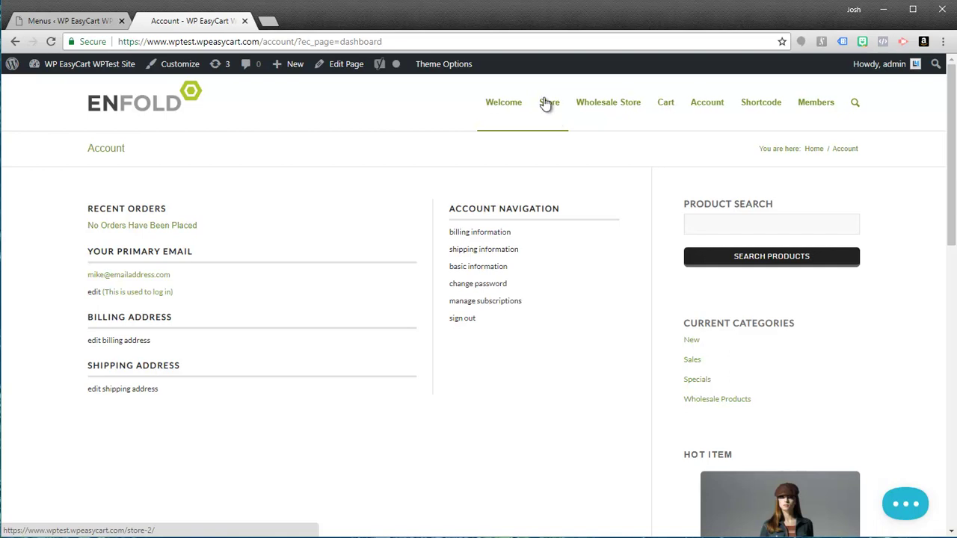
click(82, 22)
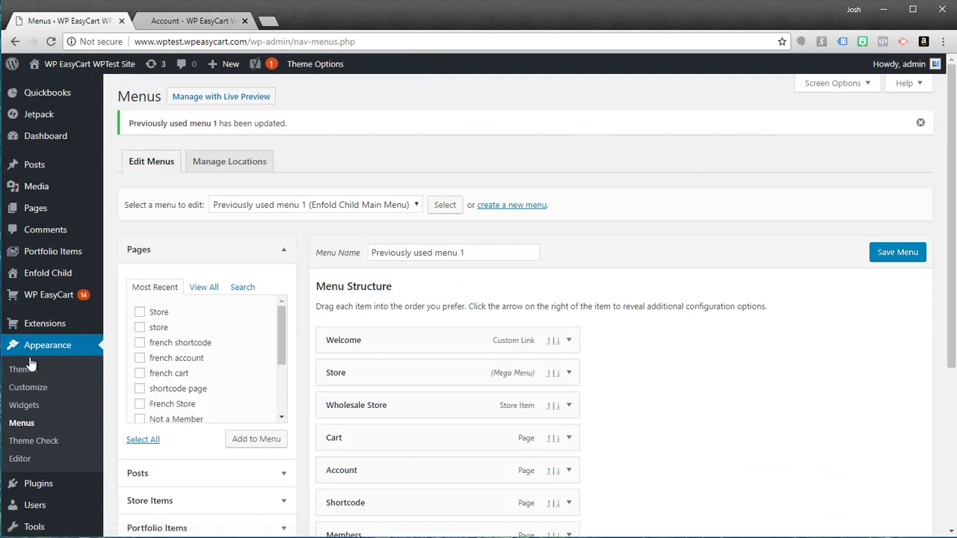
- Check the customer's wholesale security level under User Accounts, then return to the EasyCart product list
mouse_move(43, 303)
click(123, 336)
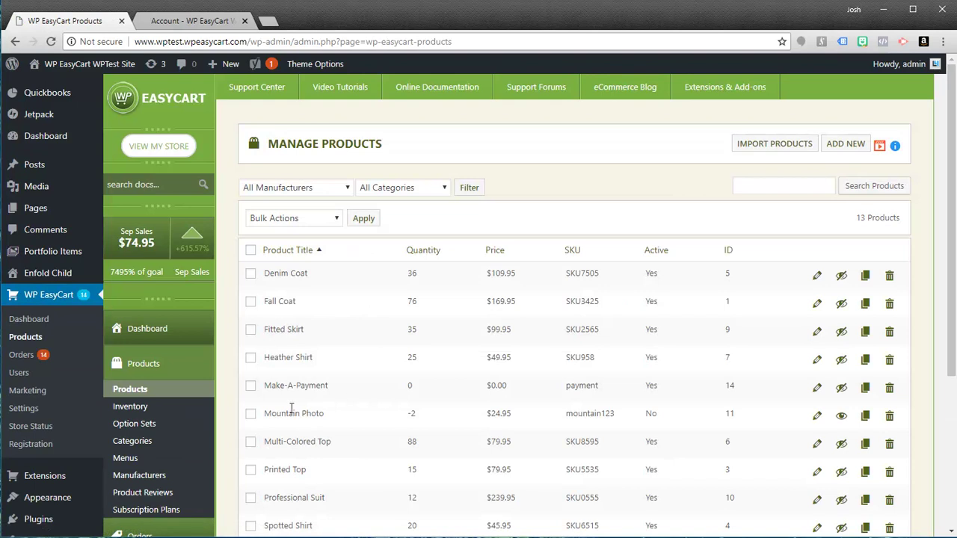
scroll(291, 408, down, 3)
click(127, 361)
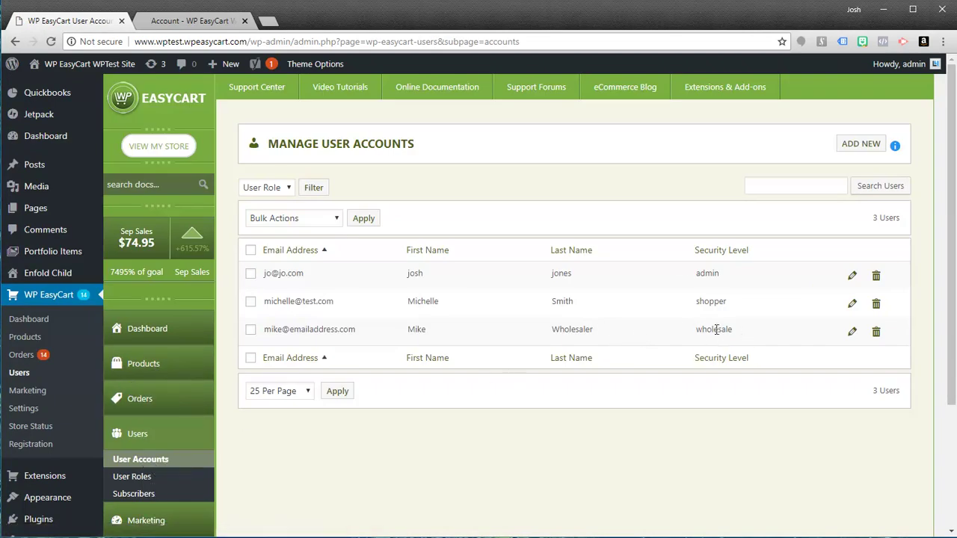
click(160, 368)
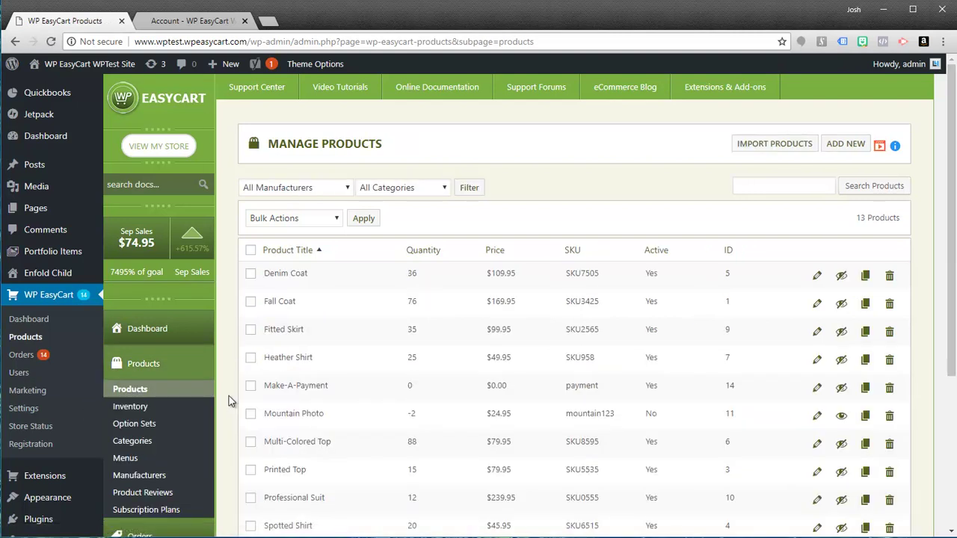
scroll(417, 427, down, 2)
- Expand Spotted Shirt's Pricing Options to view its $35.99 B2B wholesale price
click(817, 379)
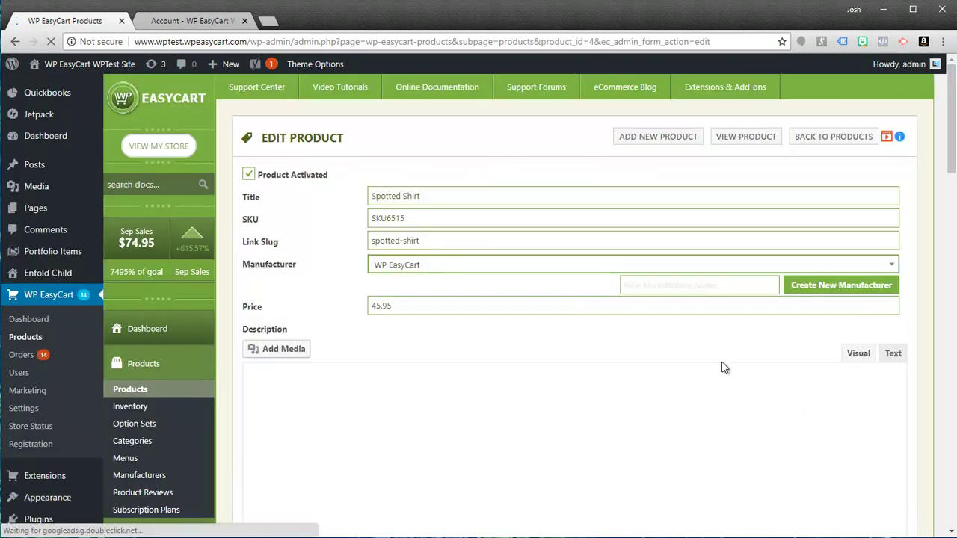
scroll(745, 367, down, 4)
scroll(797, 410, down, 2)
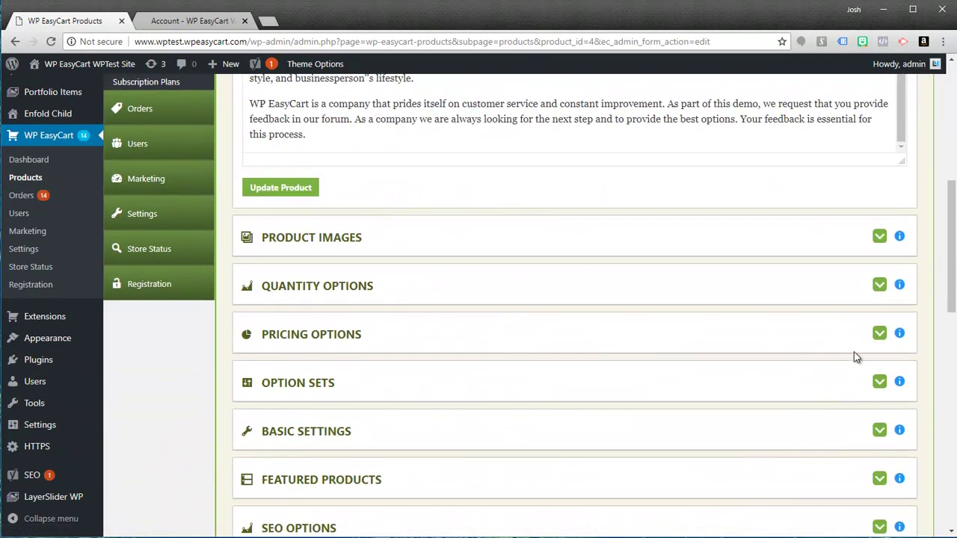
click(878, 335)
scroll(672, 425, down, 3)
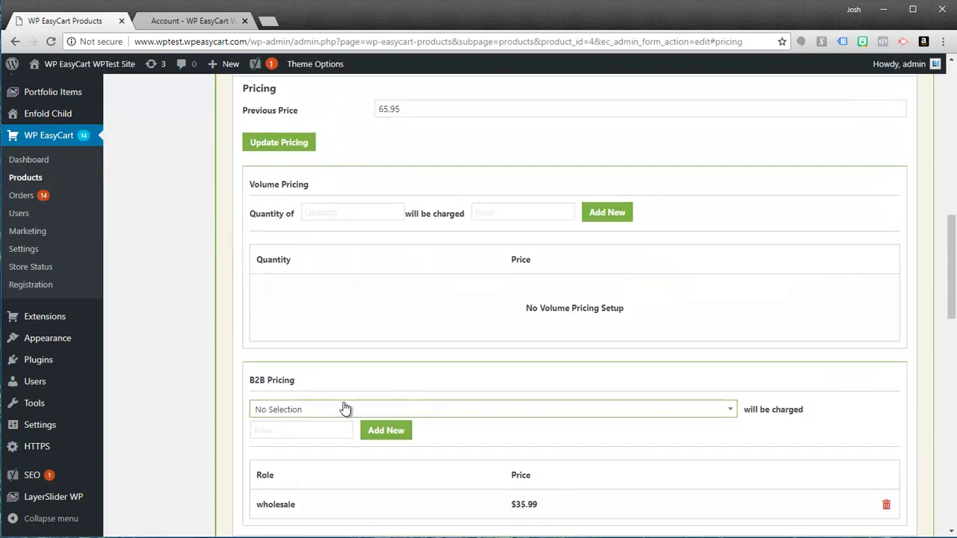
scroll(336, 433, down, 2)
scroll(324, 441, down, 1)
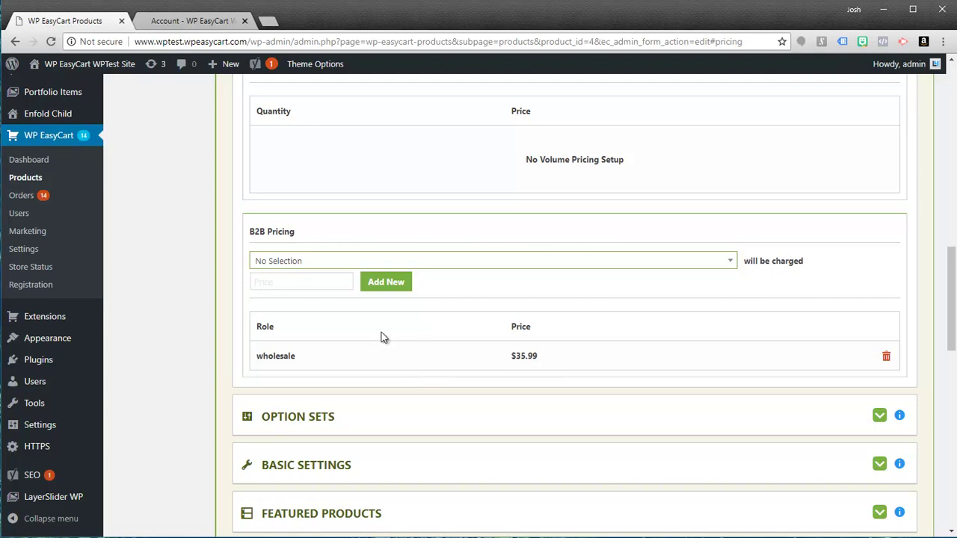
scroll(373, 339, up, 10)
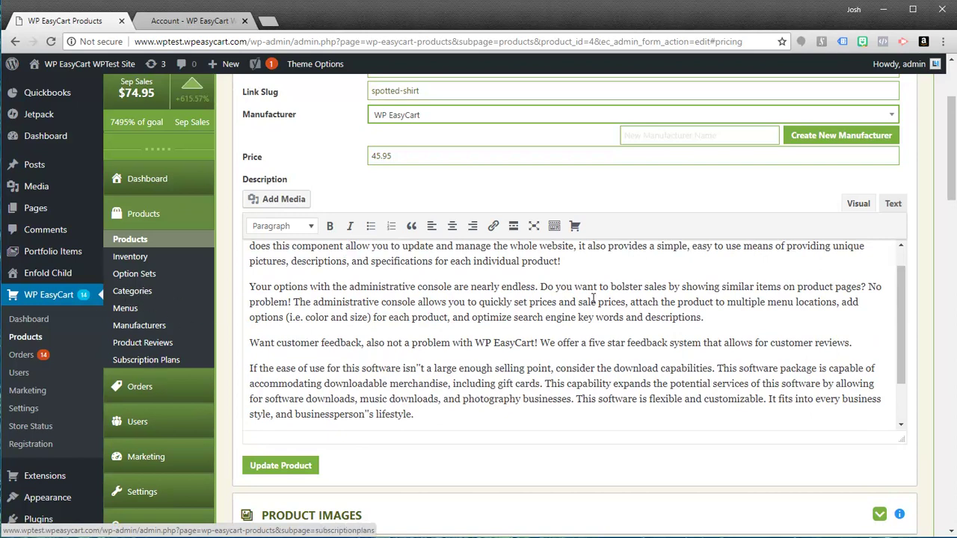
- Navigate from the storefront account page through Store to the Wholesale Store page
click(179, 21)
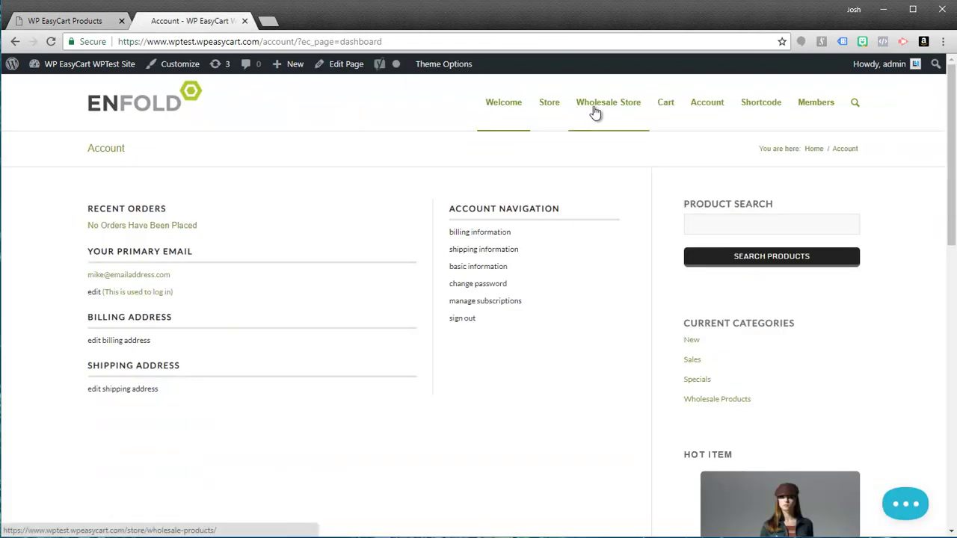
click(548, 113)
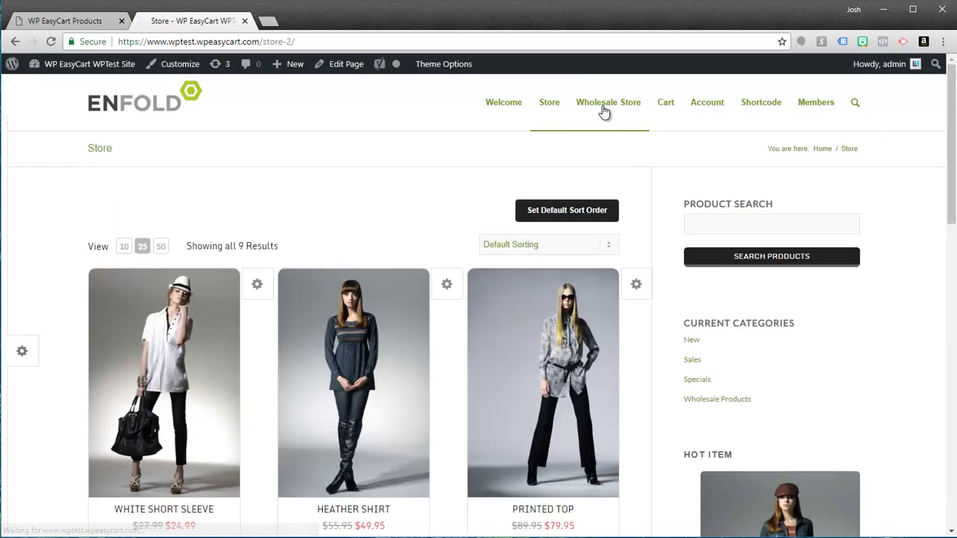
click(607, 109)
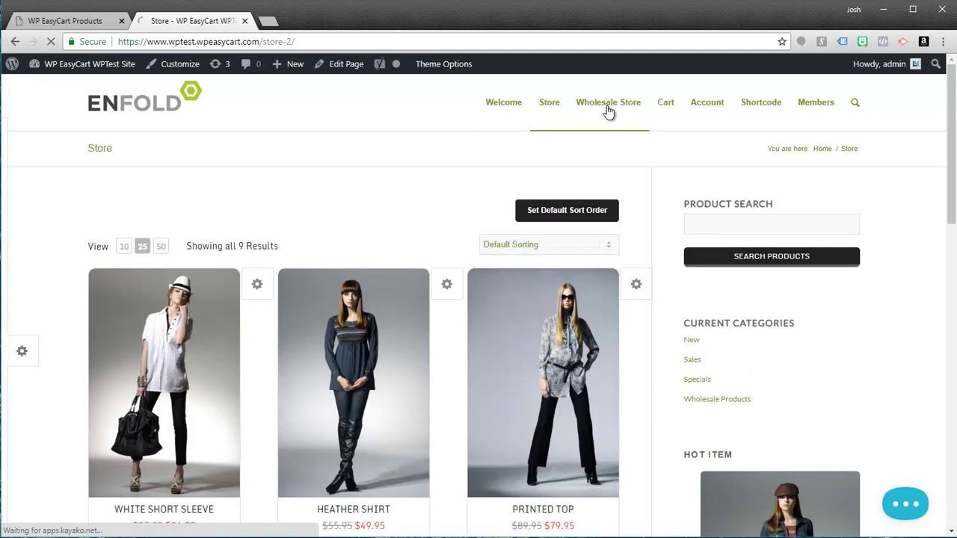